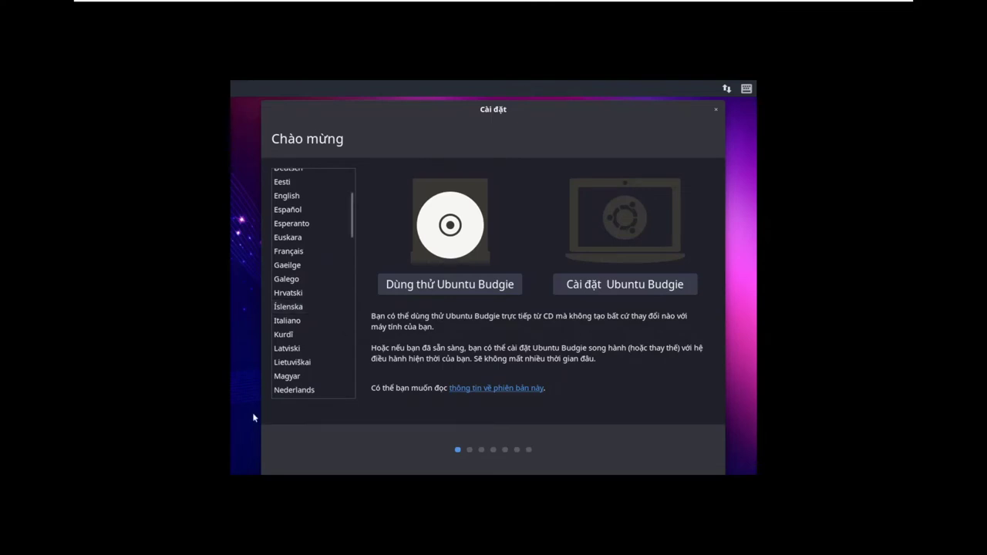
Step: Scroll the Welcome page language list and pick English instead of Vietnamese
scroll(321, 315, "down", 10)
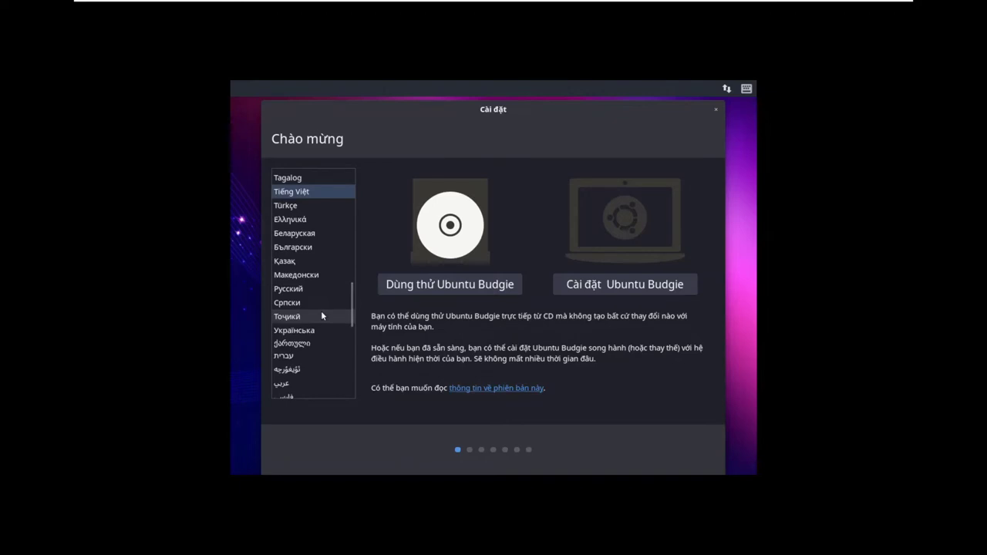
scroll(321, 315, "down", 3)
scroll(321, 315, "up", 10)
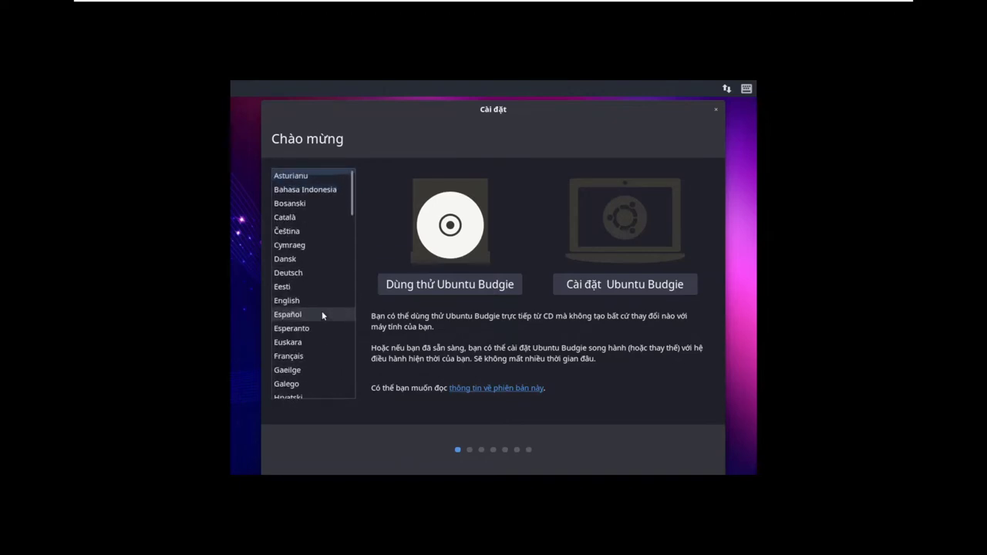
scroll(321, 311, "down", 15)
scroll(312, 281, "down", 3)
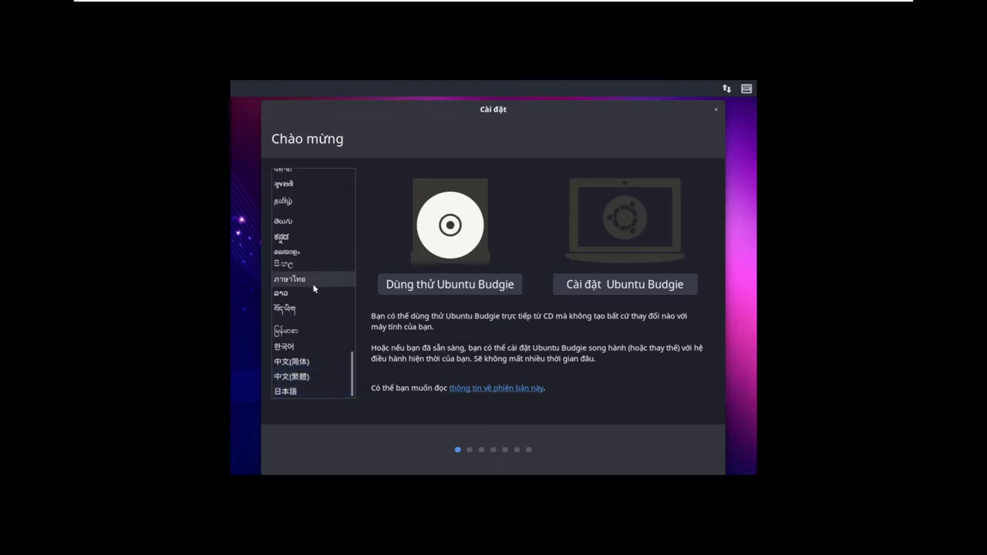
scroll(314, 288, "up", 15)
scroll(314, 289, "down", 4)
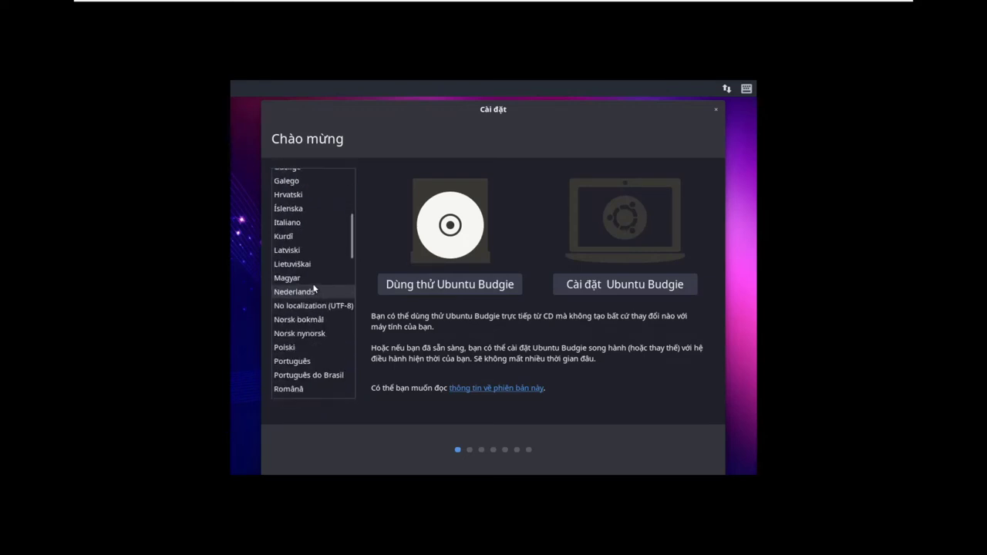
scroll(314, 288, "down", 12)
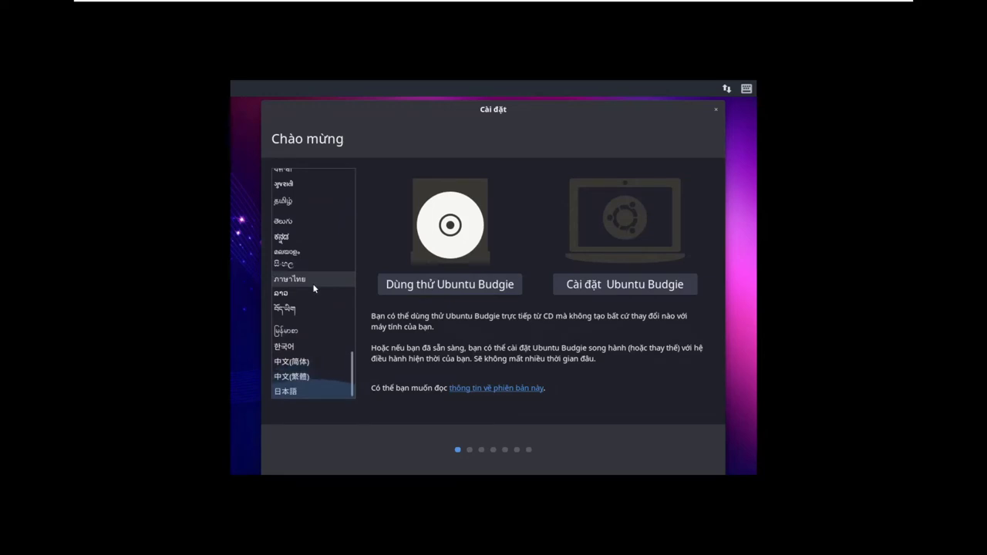
scroll(309, 312, "up", 10)
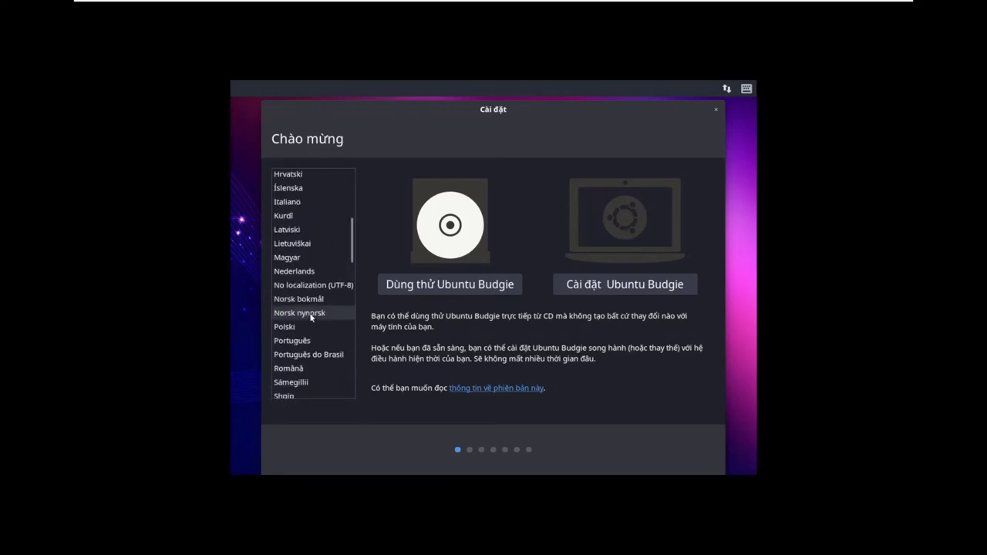
scroll(311, 316, "up", 5)
scroll(309, 312, "down", 10)
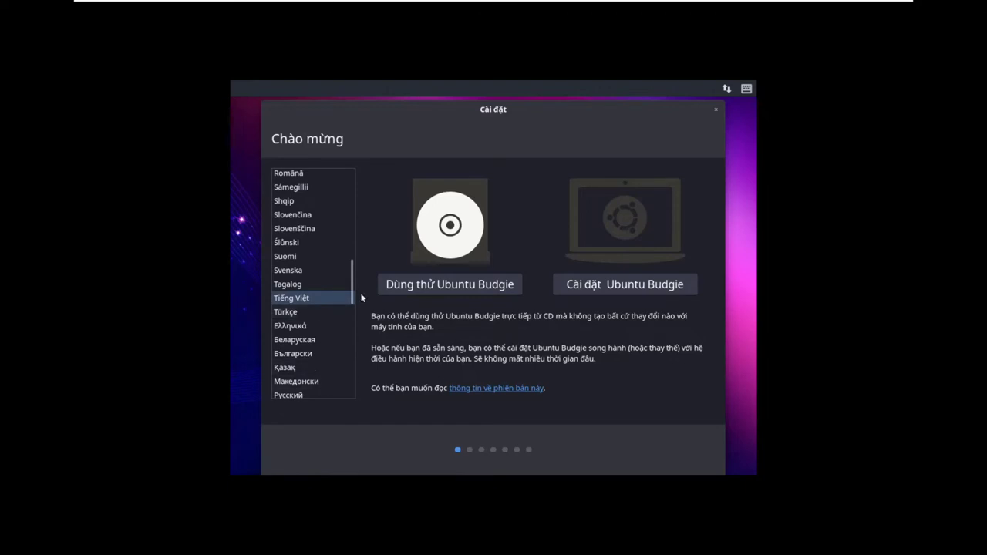
scroll(315, 302, "up", 6)
scroll(315, 303, "up", 1)
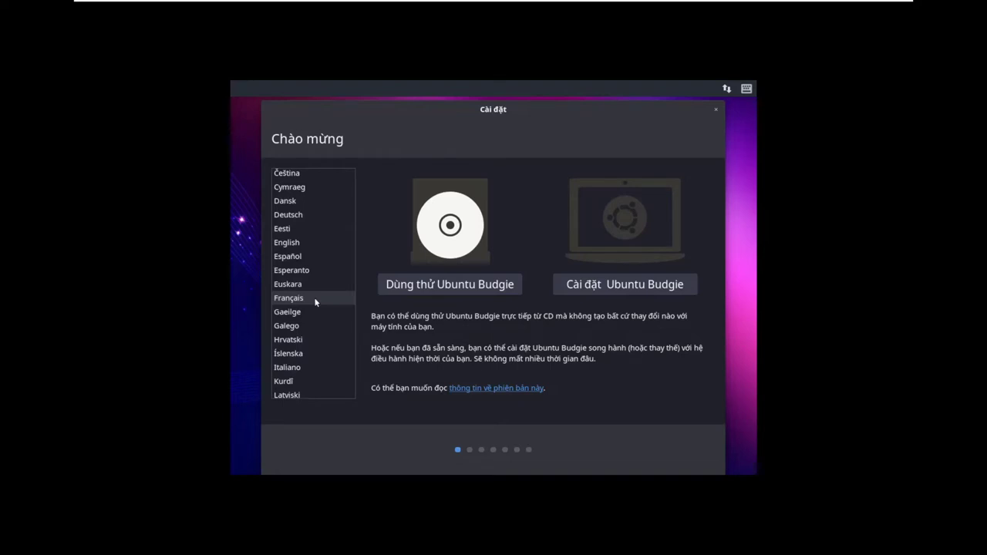
left_click(308, 242)
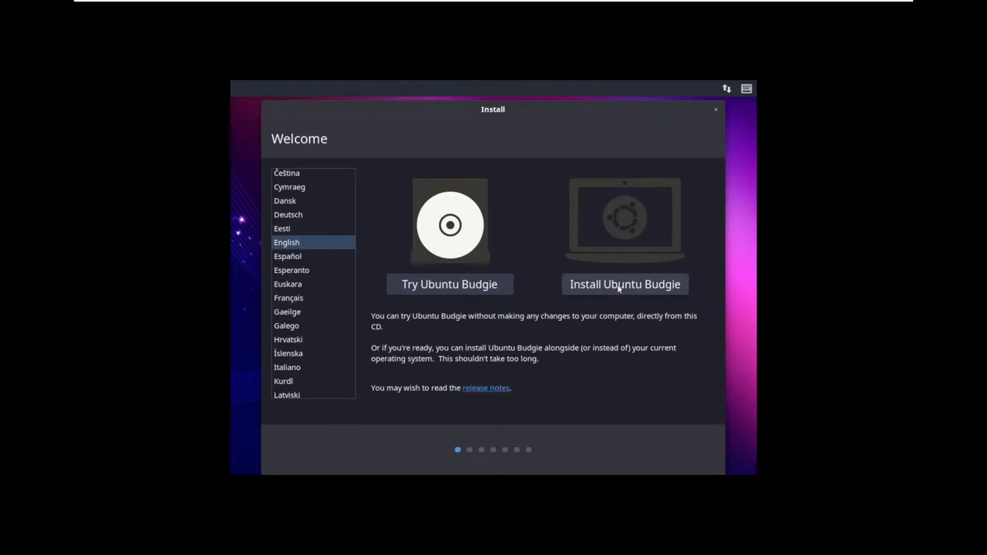
Step: Start Install Ubuntu Budgie and keep the English (US) keyboard layout
left_click(618, 287)
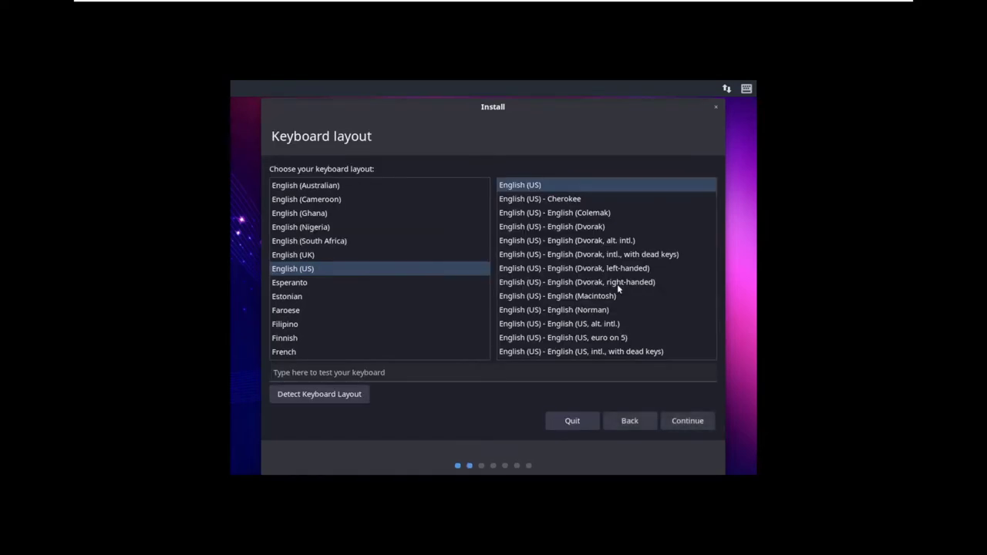
left_click(685, 423)
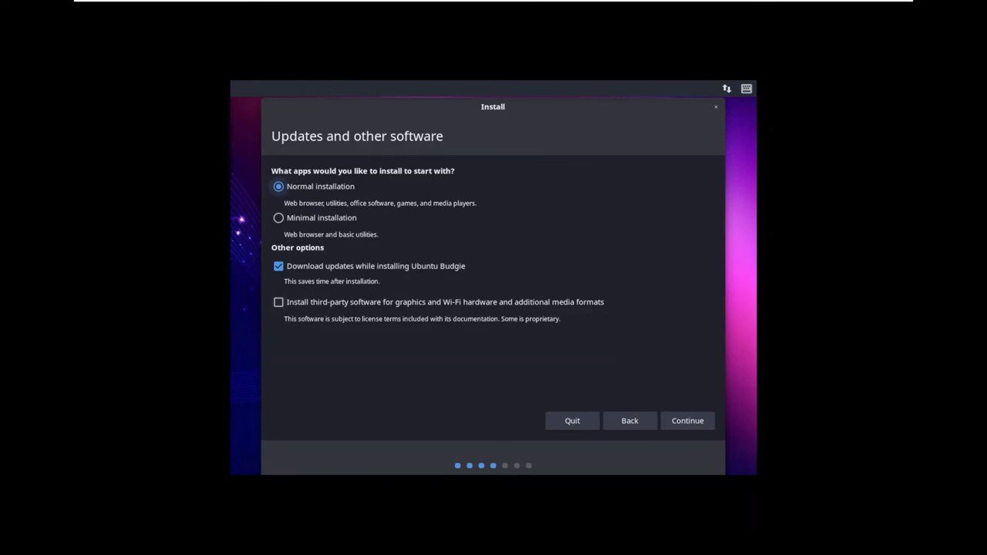
Step: Keep Normal installation, disable downloading updates, enable third-party software, and continue
left_click(284, 223)
left_click(279, 188)
left_click(280, 268)
left_click(278, 302)
left_click(278, 303)
left_click(279, 303)
left_click(699, 425)
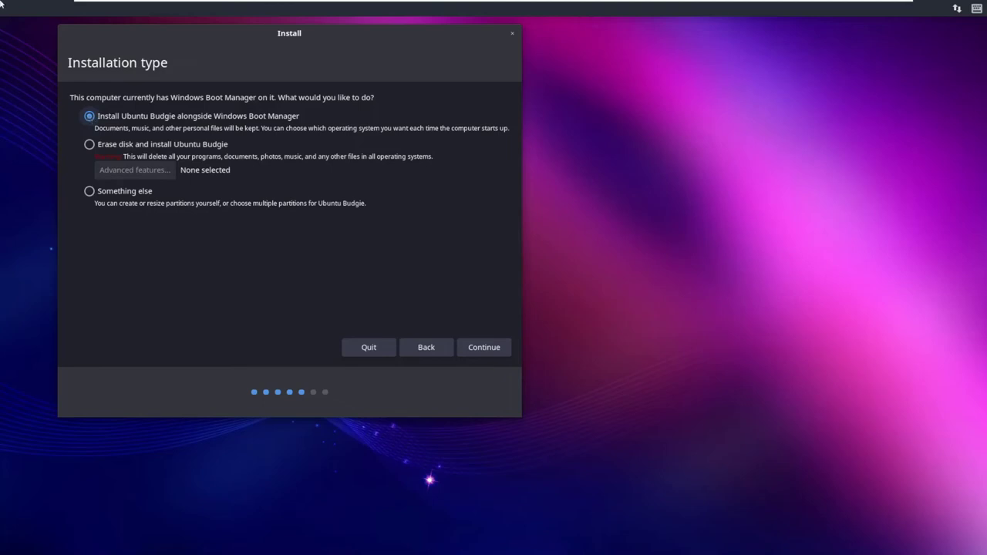
Step: Choose Something else as the installation type to open the /dev/sda partition table
left_click(91, 147)
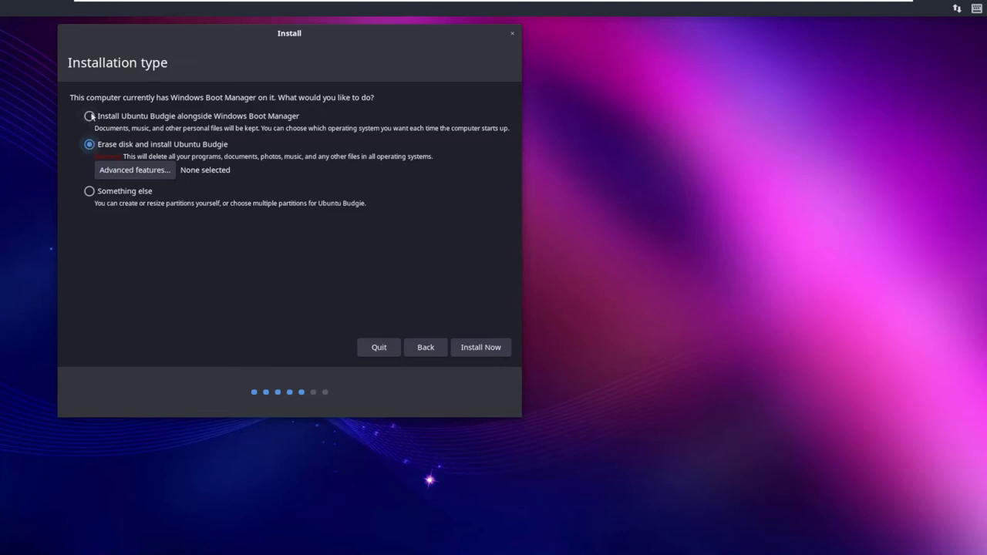
left_click(90, 191)
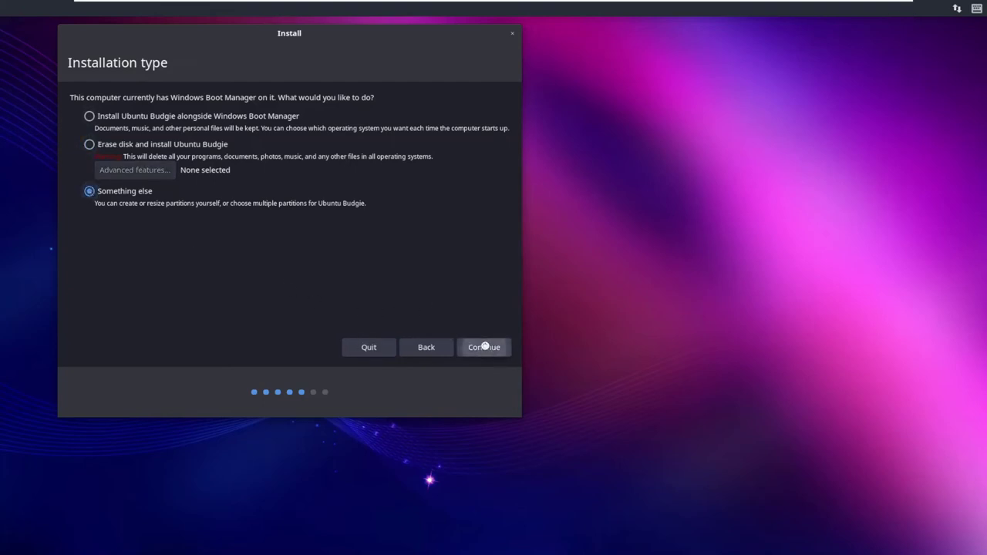
left_click(482, 347)
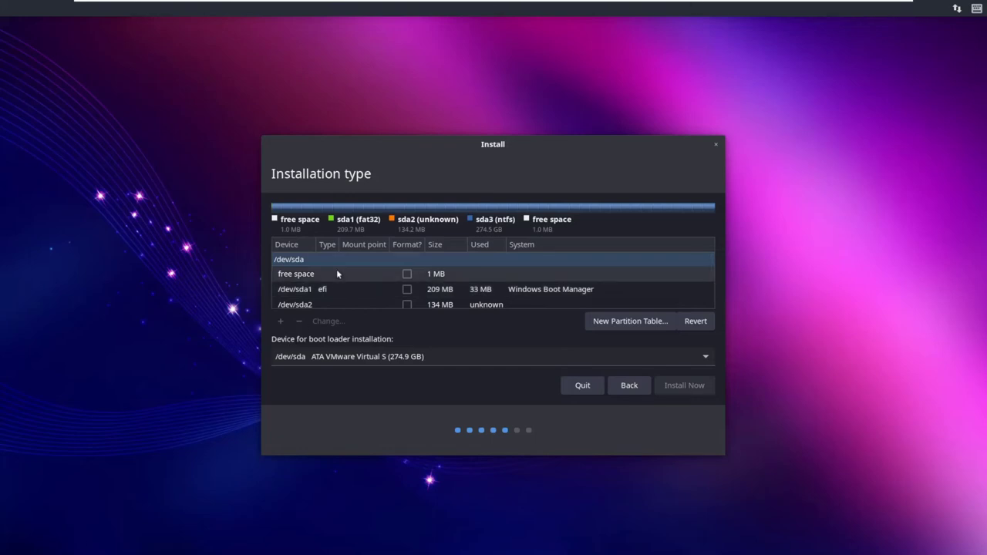
Step: Scroll the partition table and select the /dev/sda3 NTFS partition
scroll(336, 269, "down", 2)
scroll(336, 269, "up", 2)
scroll(336, 273, "down", 2)
scroll(337, 274, "up", 2)
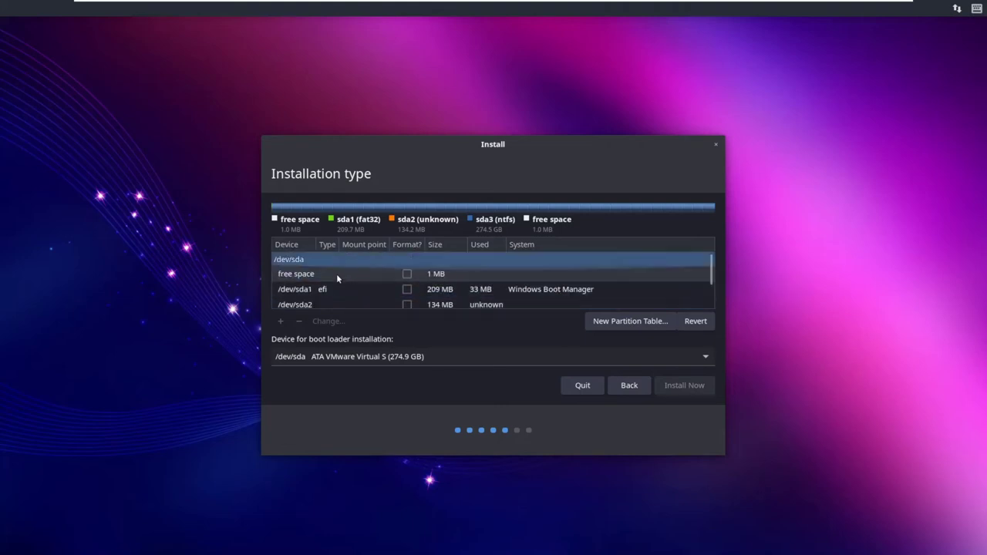
scroll(336, 274, "down", 2)
scroll(336, 274, "up", 2)
scroll(337, 273, "down", 2)
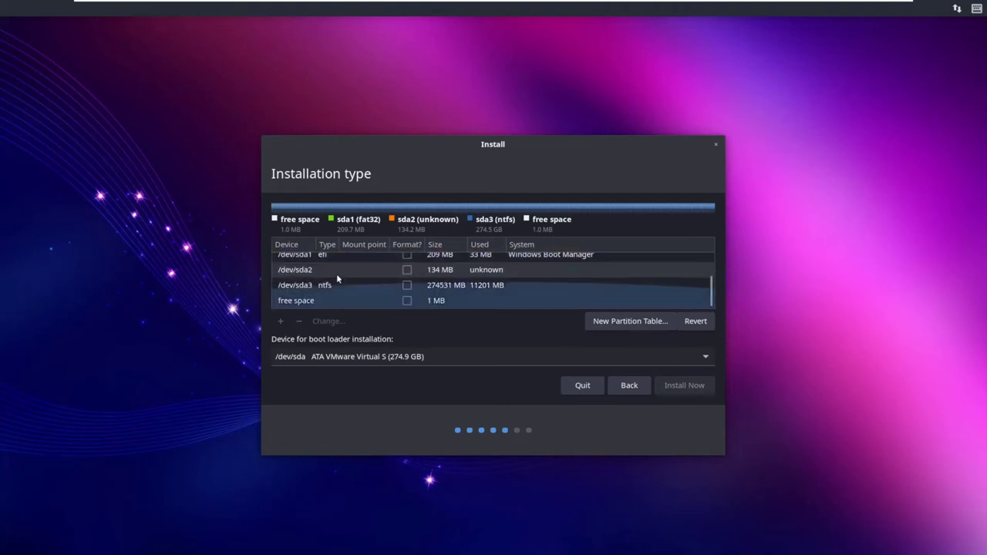
scroll(336, 274, "up", 2)
scroll(336, 274, "down", 2)
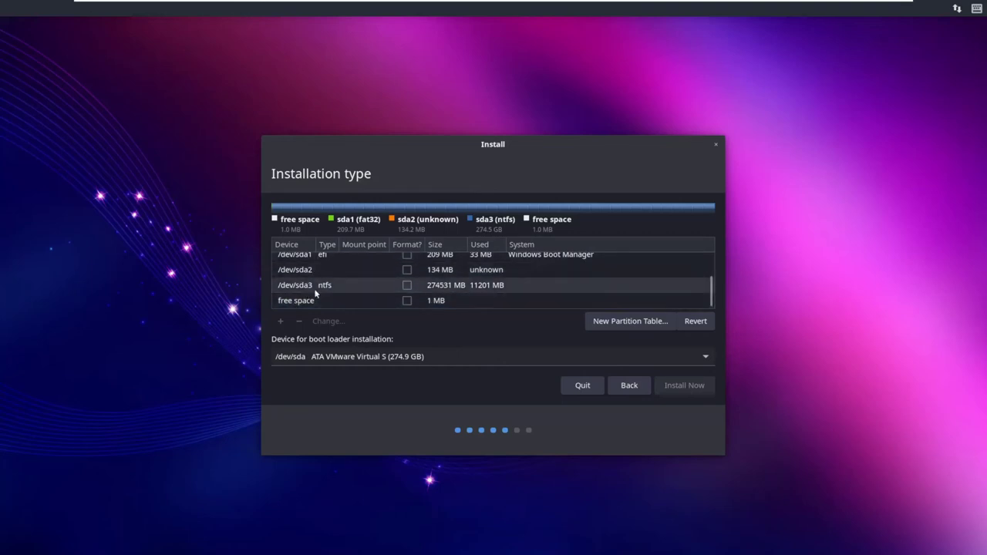
left_click(314, 288)
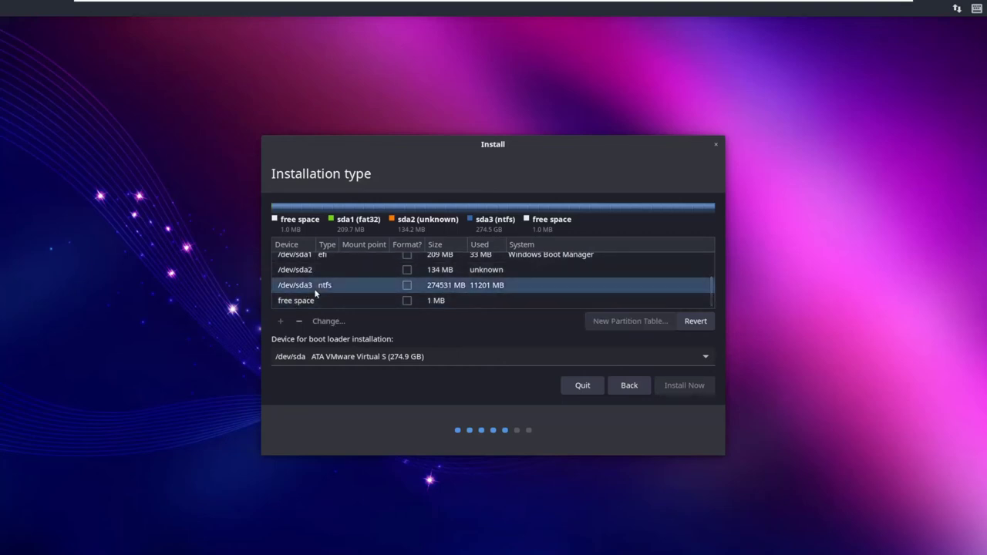
right_click(314, 297)
key("Escape")
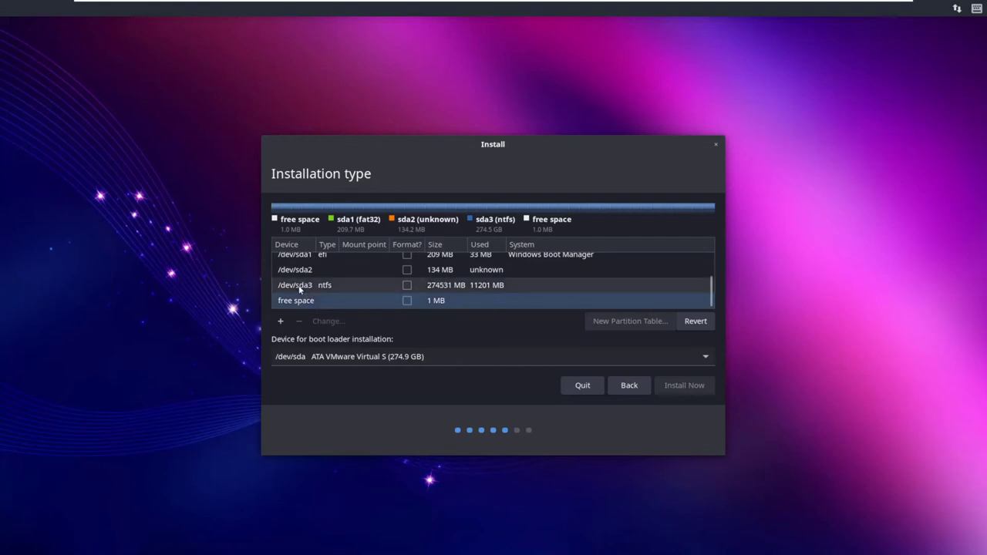
left_click(298, 288)
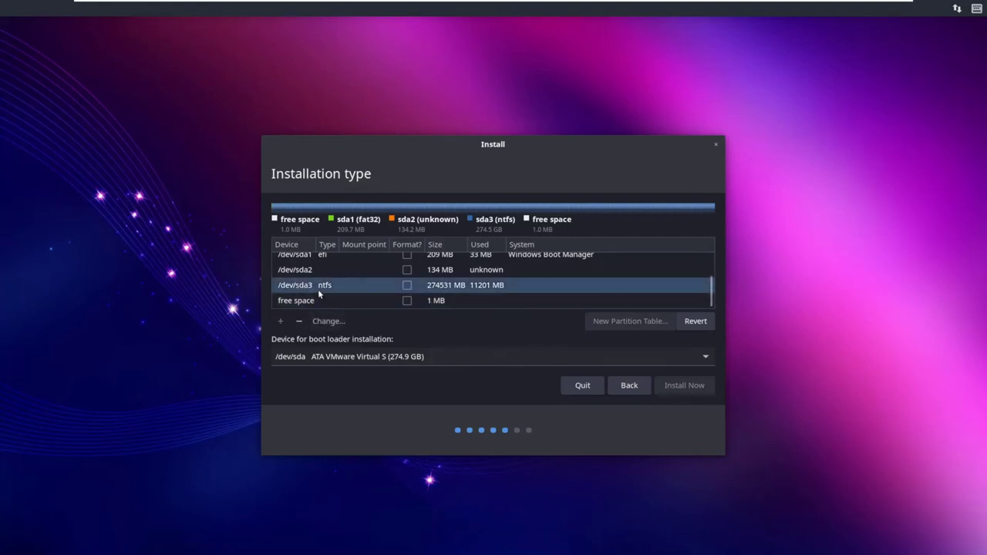
Step: Check the /dev/sda1, /dev/sda2 and /dev/sda3 rows, ending with /dev/sda3 selected
scroll(316, 291, "up", 1)
scroll(302, 294, "up", 2)
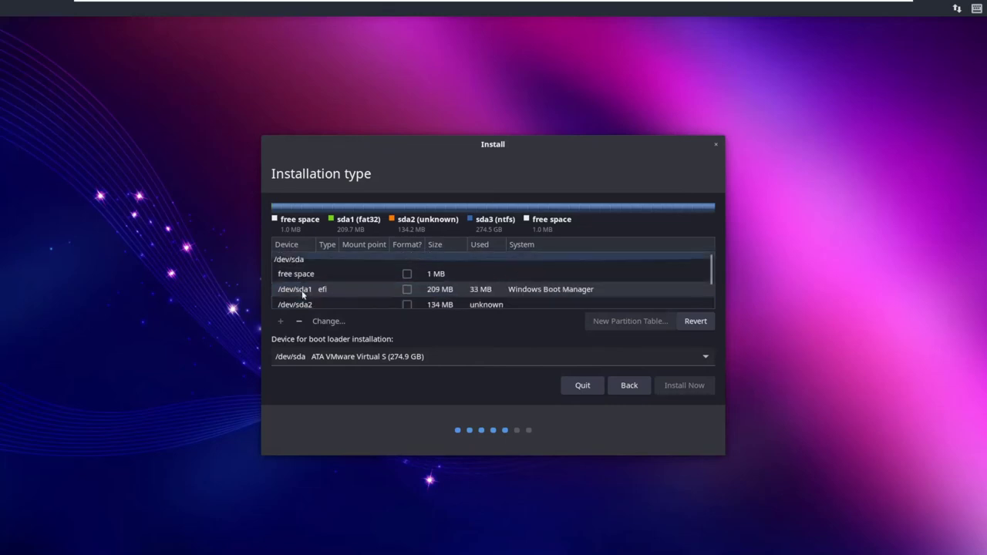
scroll(302, 294, "down", 3)
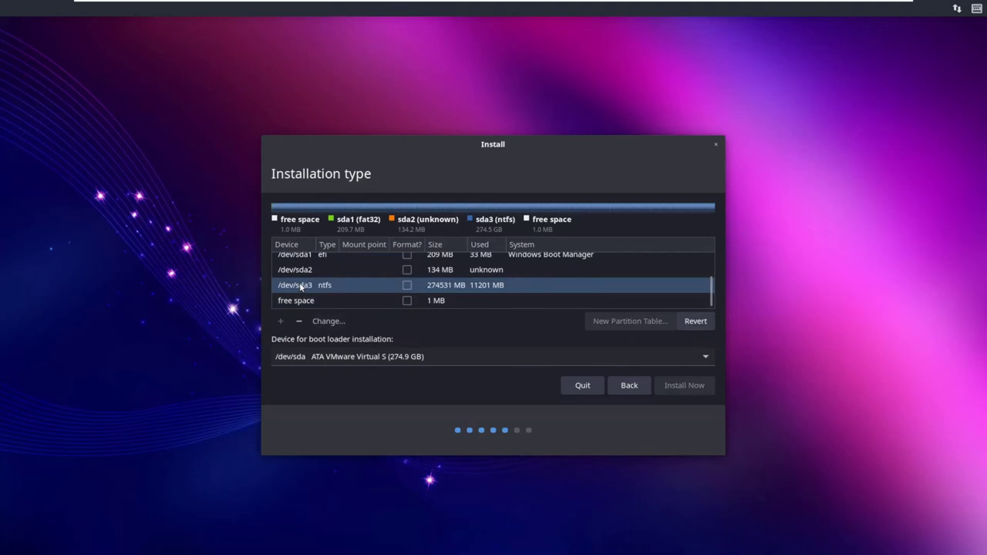
scroll(314, 291, "up", 3)
scroll(314, 291, "down", 3)
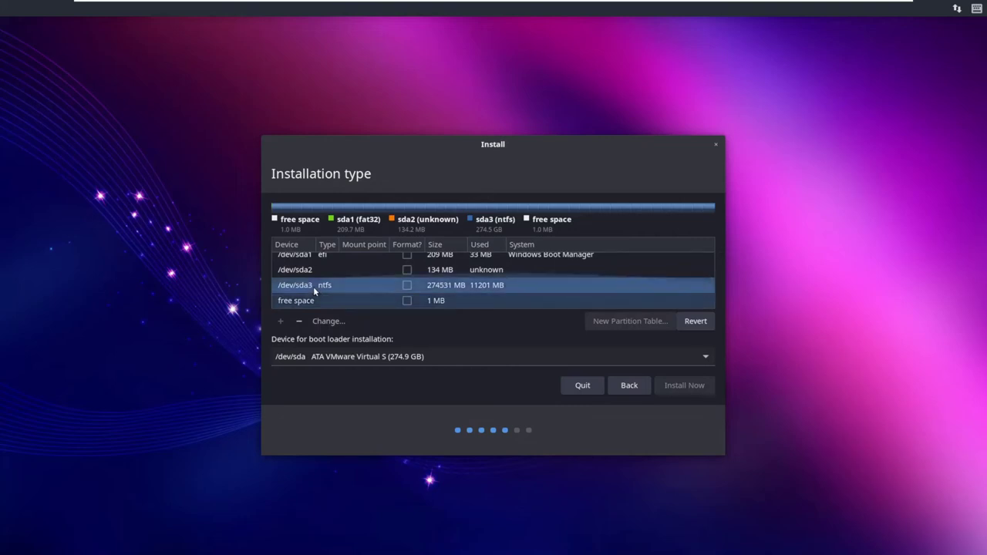
scroll(313, 286, "up", 3)
scroll(313, 286, "down", 3)
left_click(311, 289)
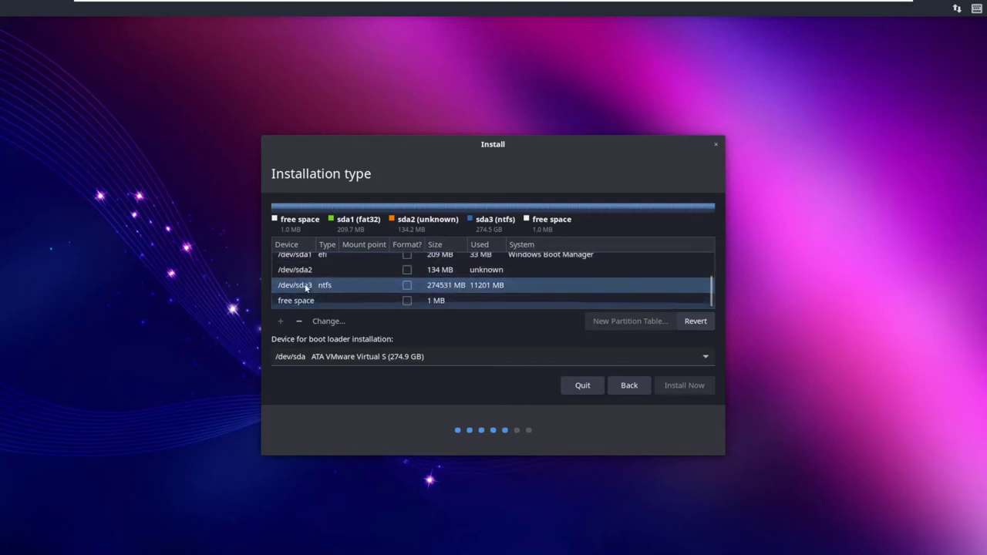
scroll(307, 288, "up", 3)
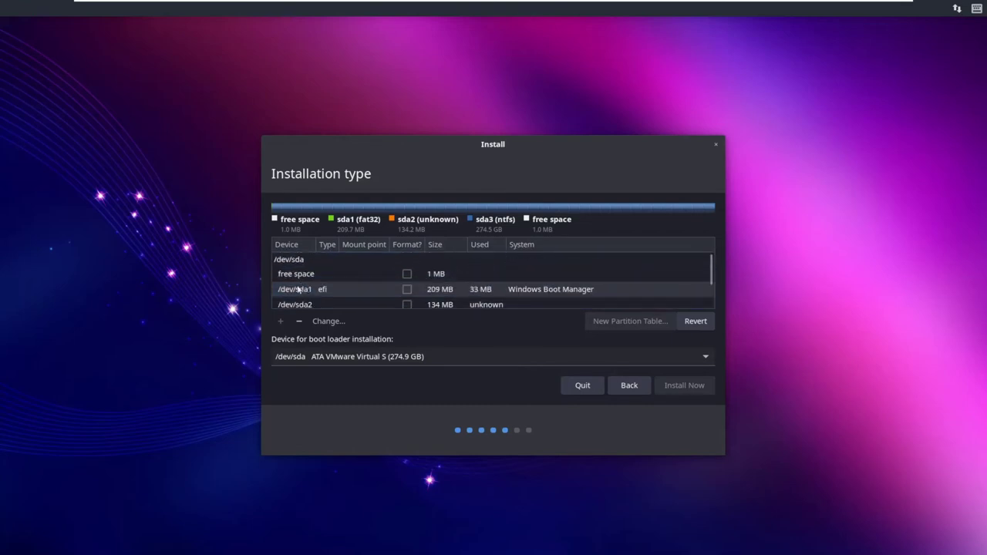
left_click(295, 297)
scroll(295, 297, "down", 1)
left_click(296, 294)
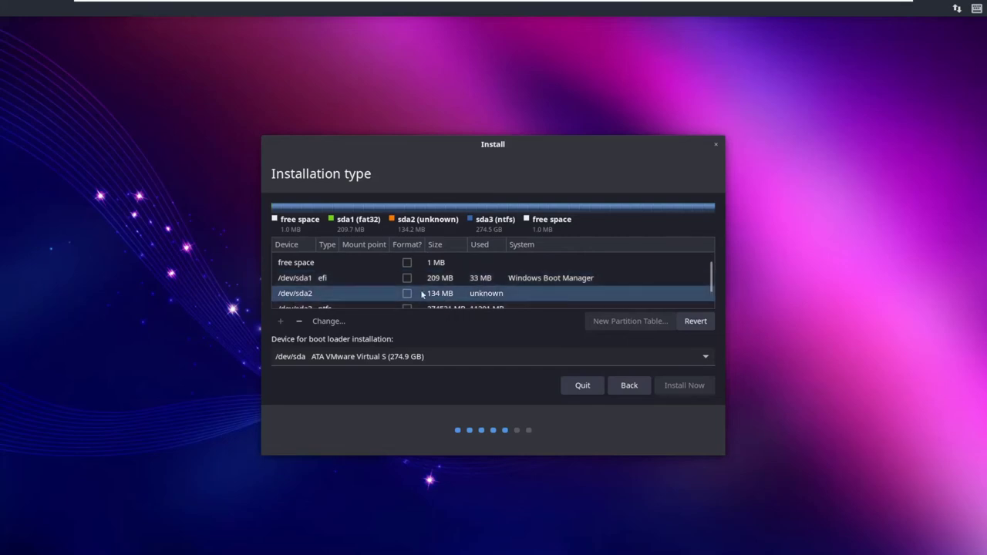
scroll(310, 286, "down", 2)
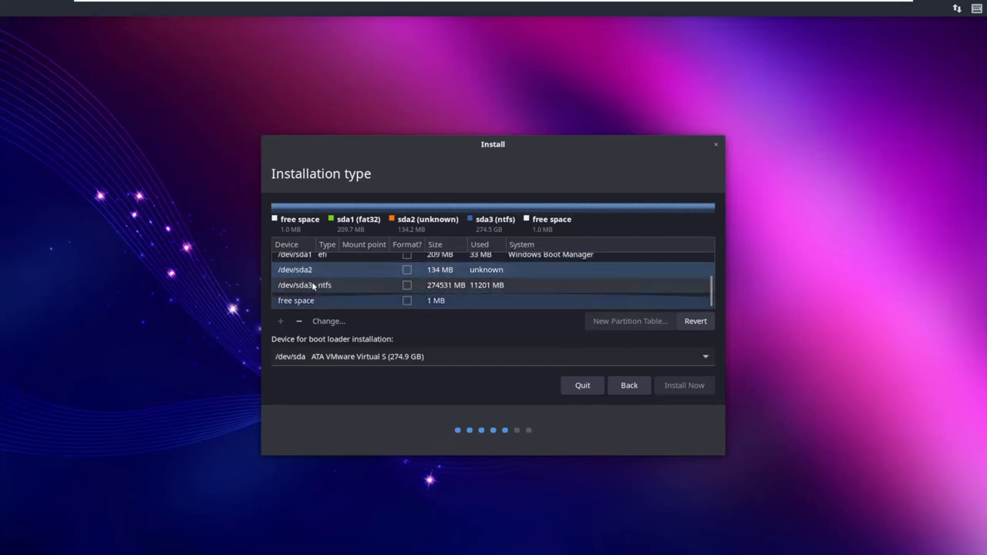
left_click(316, 258)
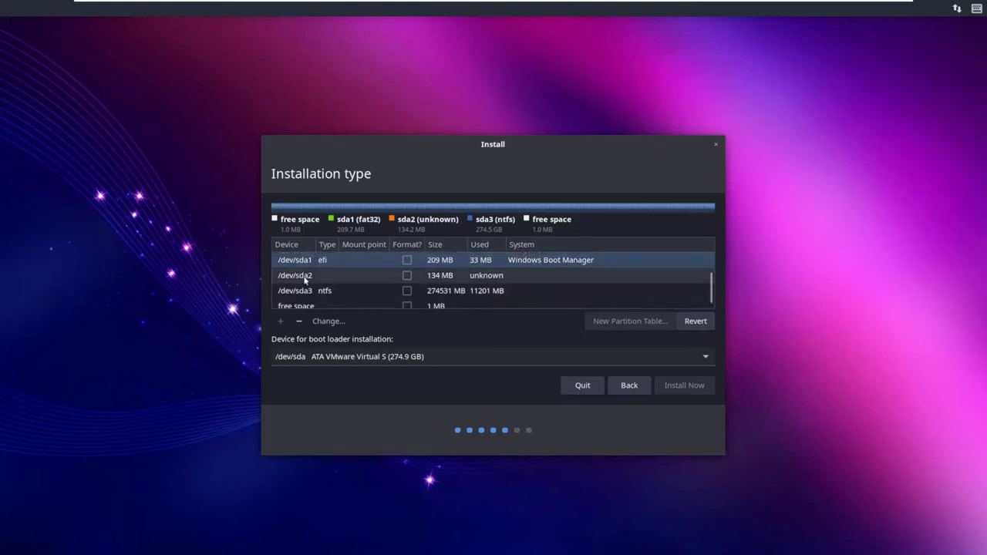
left_click(299, 281)
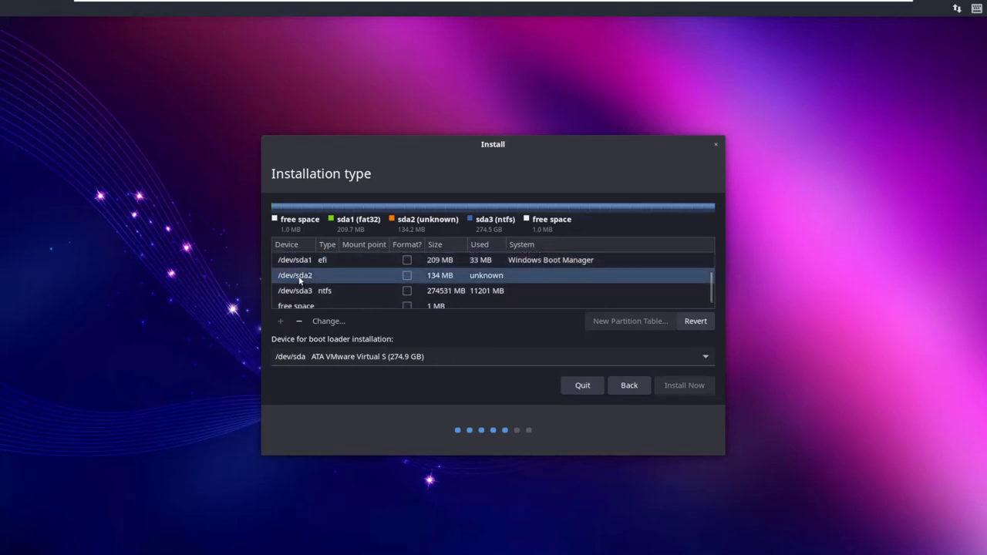
scroll(301, 283, "down", 1)
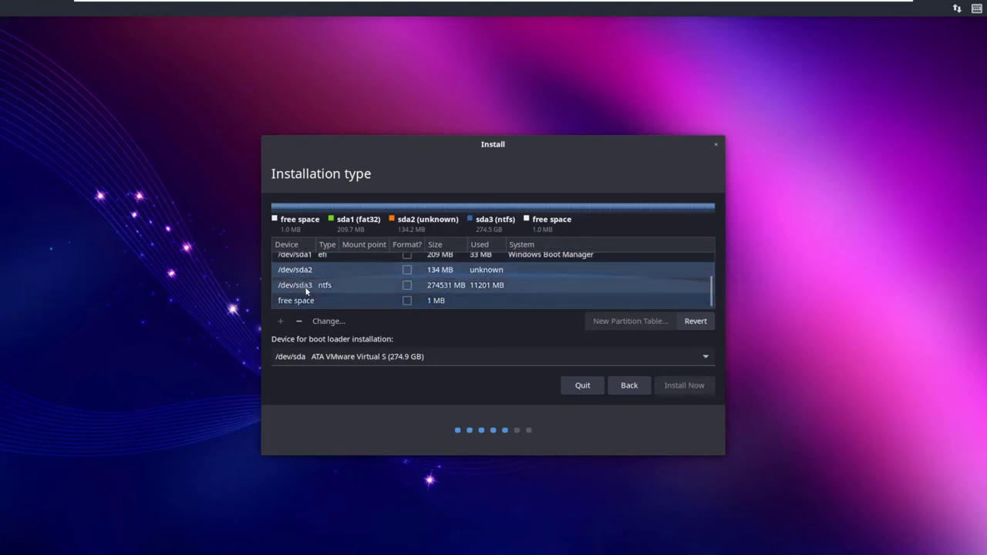
left_click(300, 259)
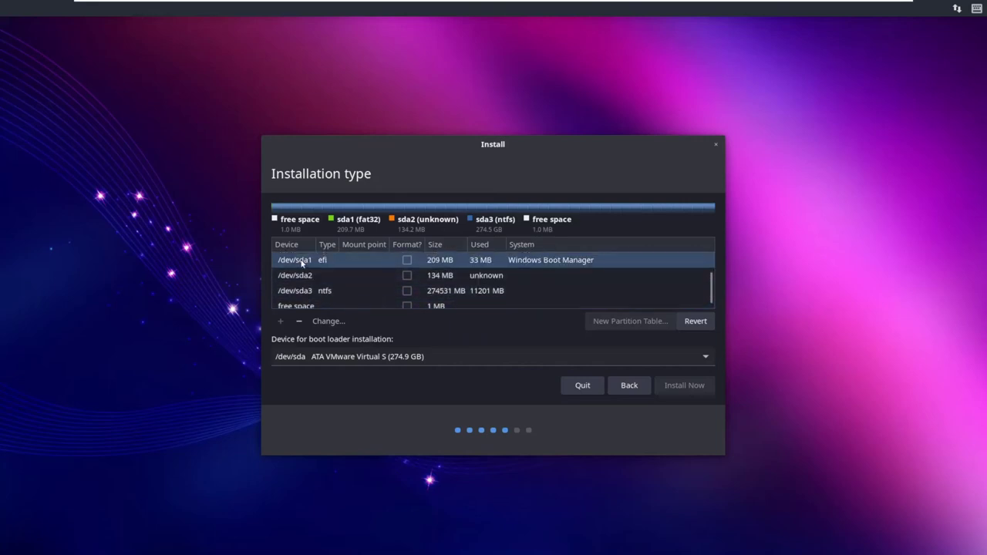
left_click(302, 287)
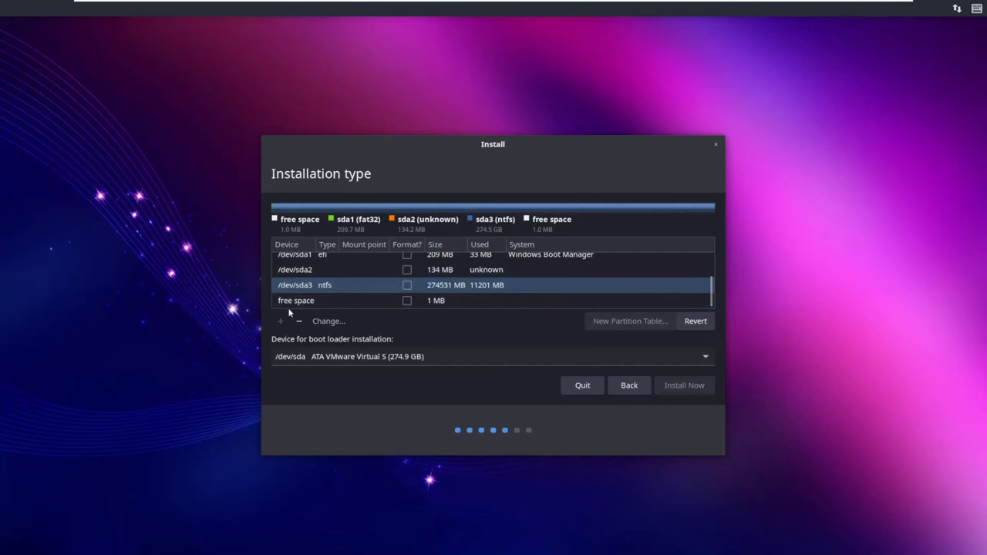
Step: Show the Change.../Delete context menu for /dev/sda3
right_click(312, 284)
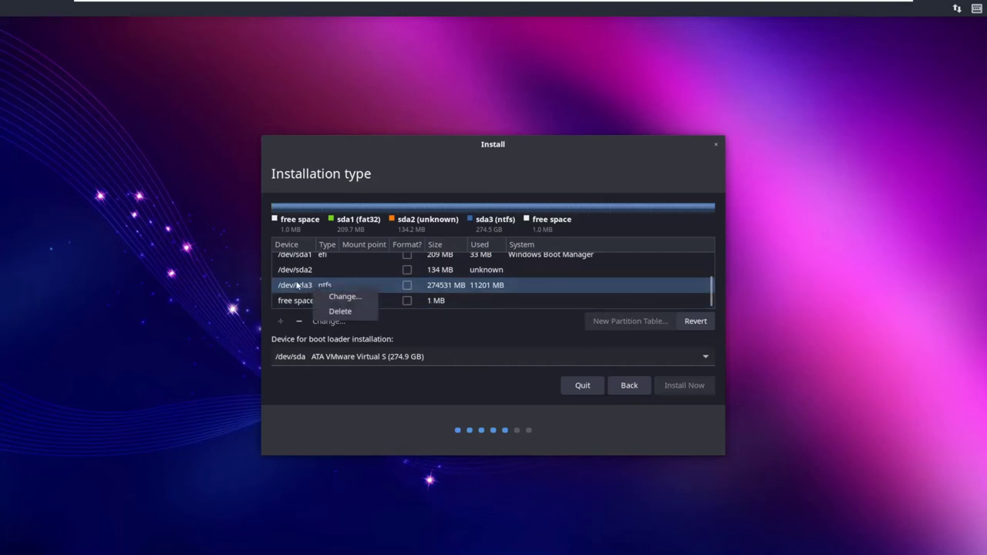
left_click(300, 286)
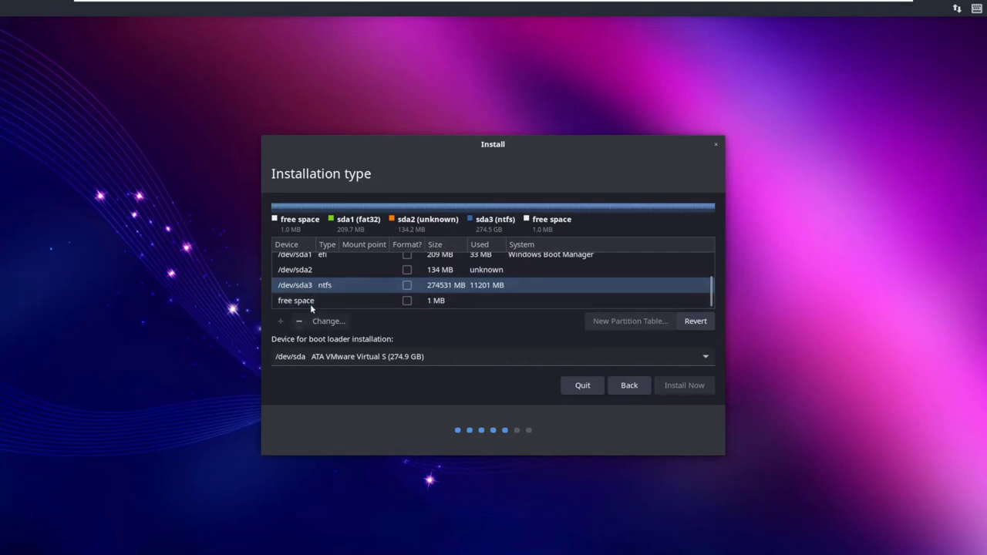
right_click(481, 283)
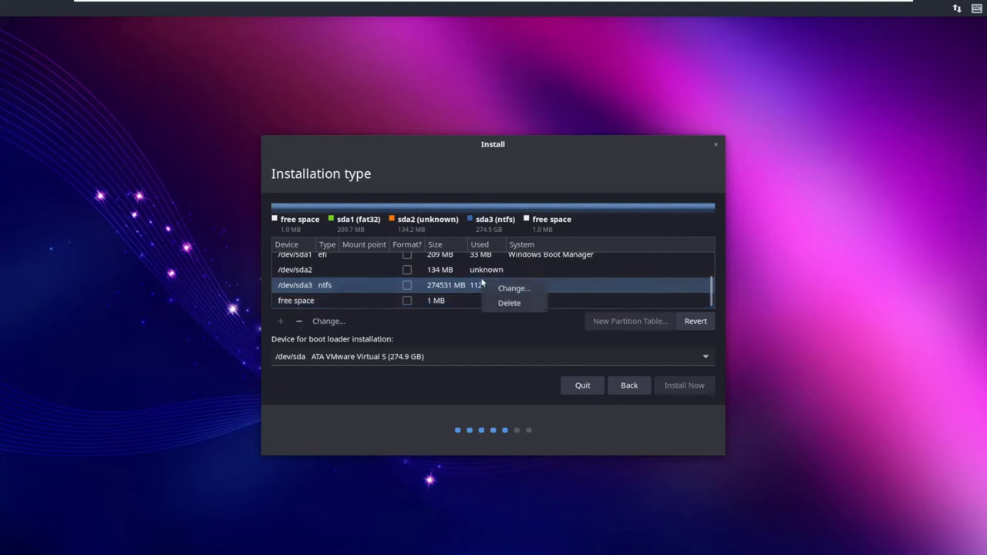
left_click(502, 288)
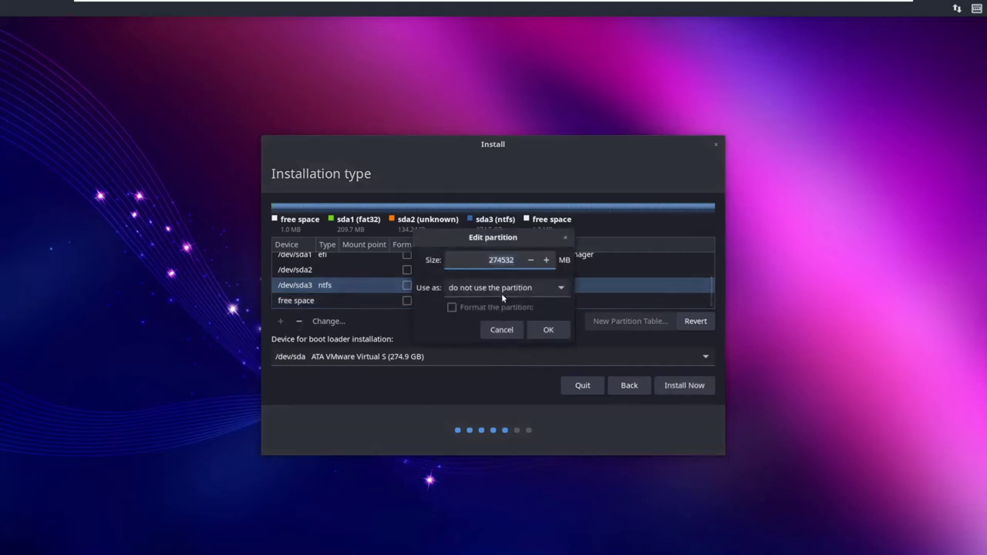
left_click(502, 330)
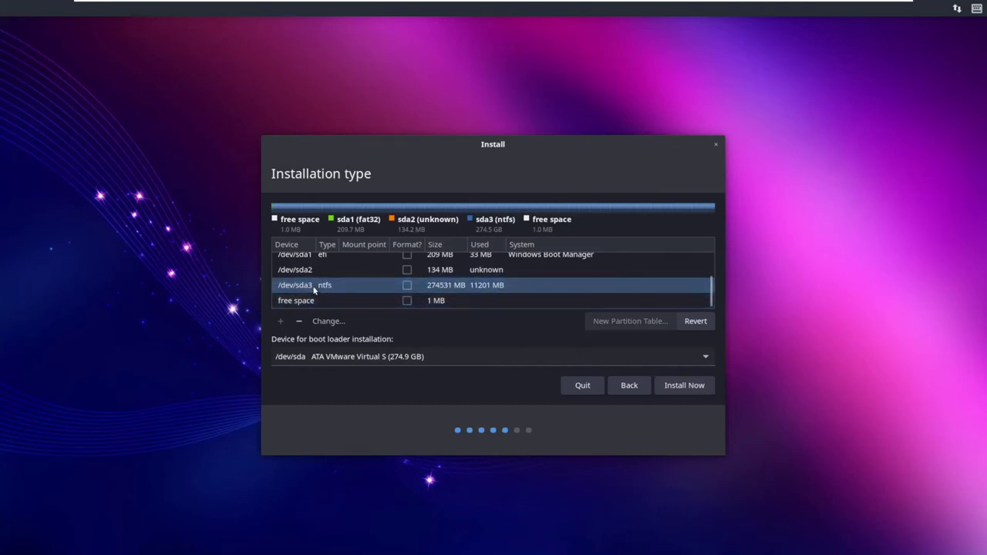
right_click(344, 289)
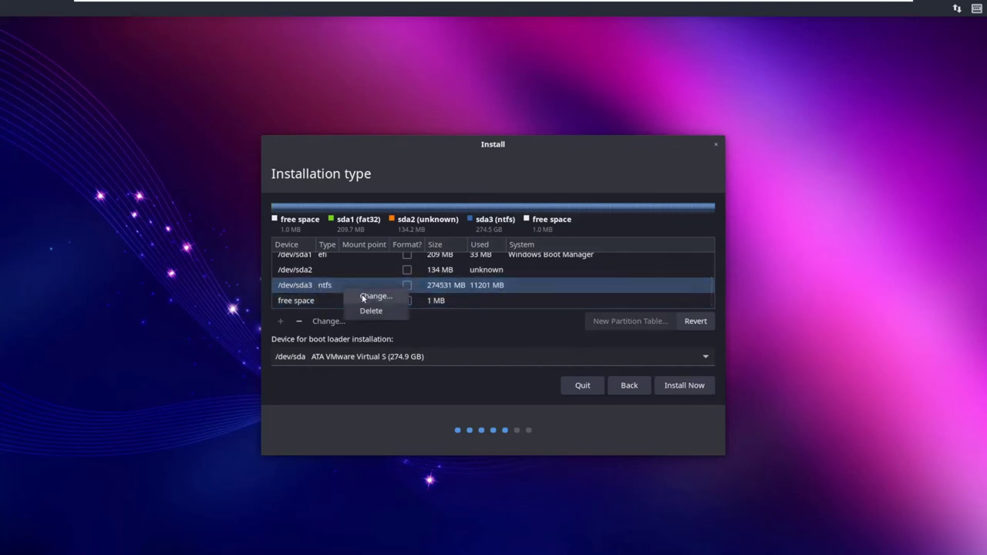
left_click(362, 295)
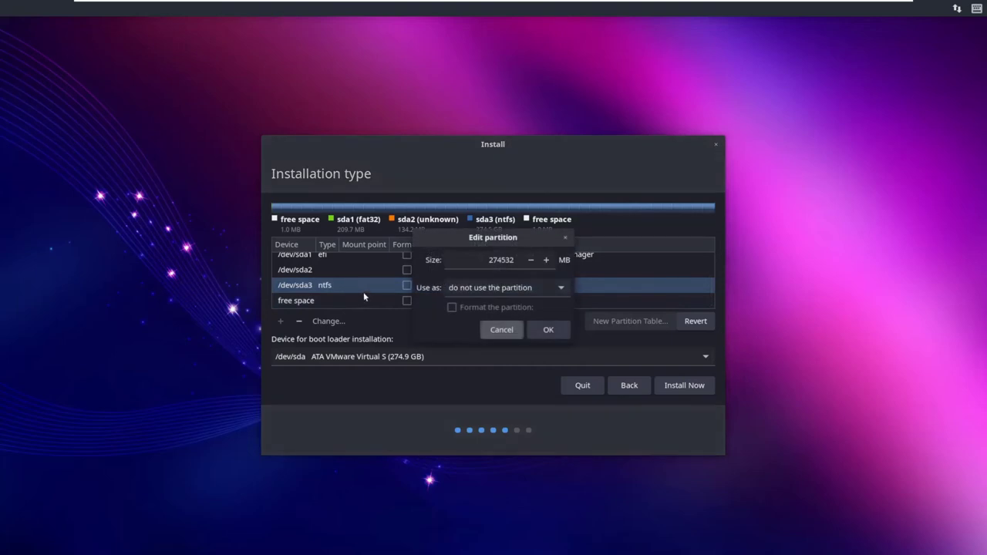
left_click(472, 290)
left_click(470, 290)
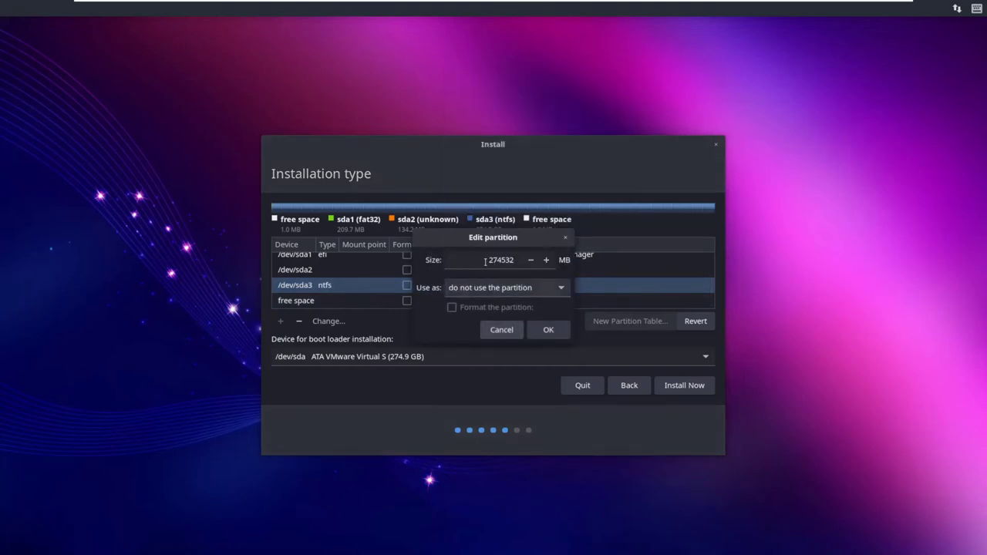
left_click(485, 262)
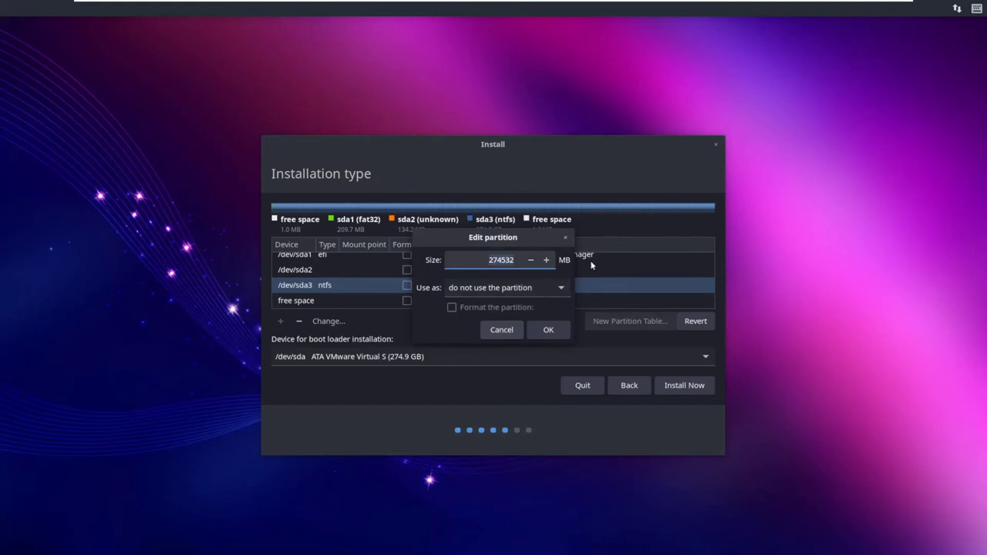
key("BackSpace")
key("BackSpace")
key("BackSpace")
key("BackSpace")
key("BackSpace")
key("BackSpace")
type("64000")
left_click(463, 292)
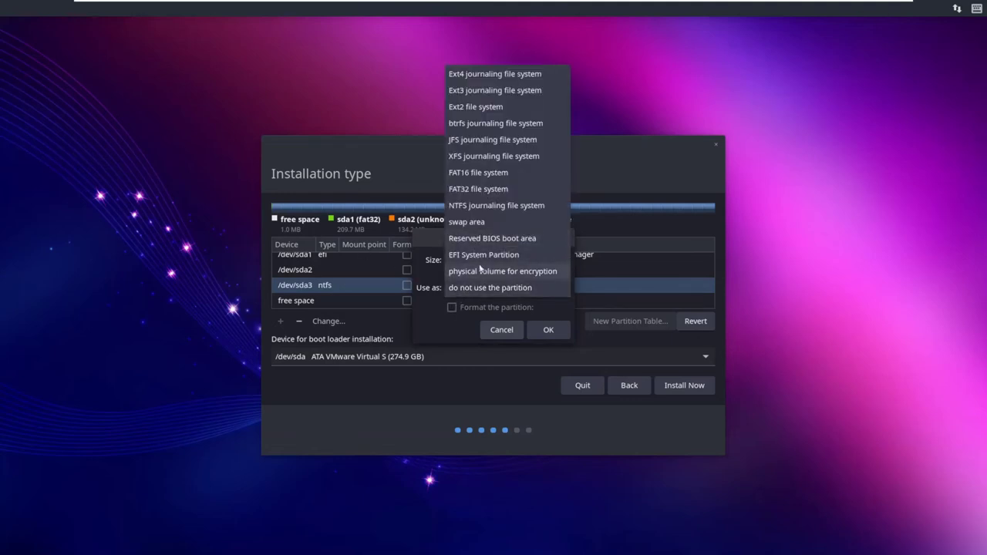
left_click(476, 77)
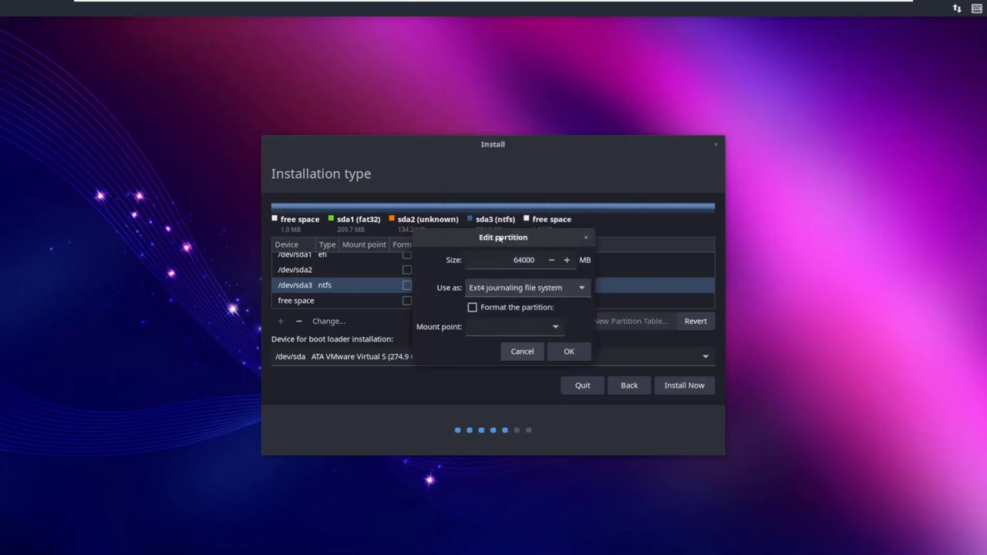
left_click(472, 309)
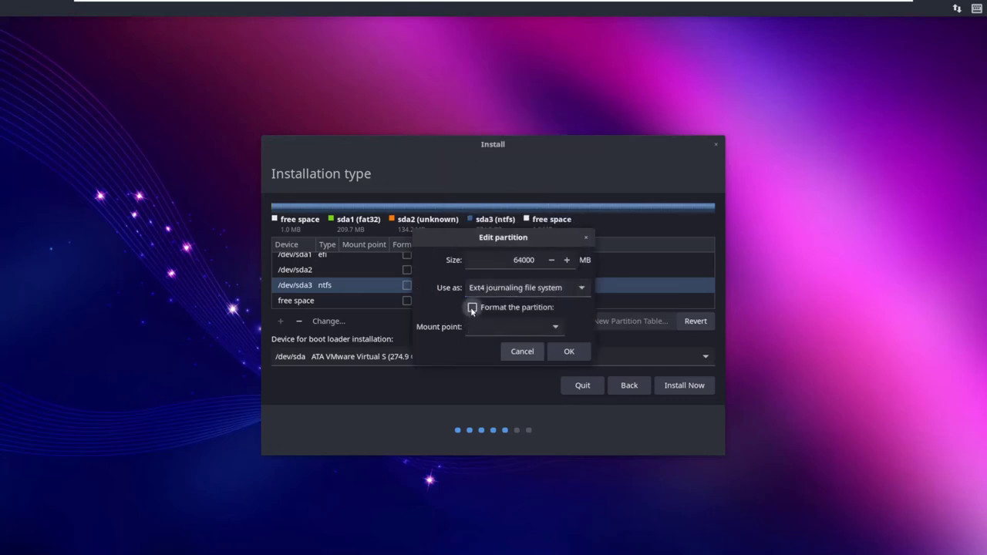
left_click(547, 328)
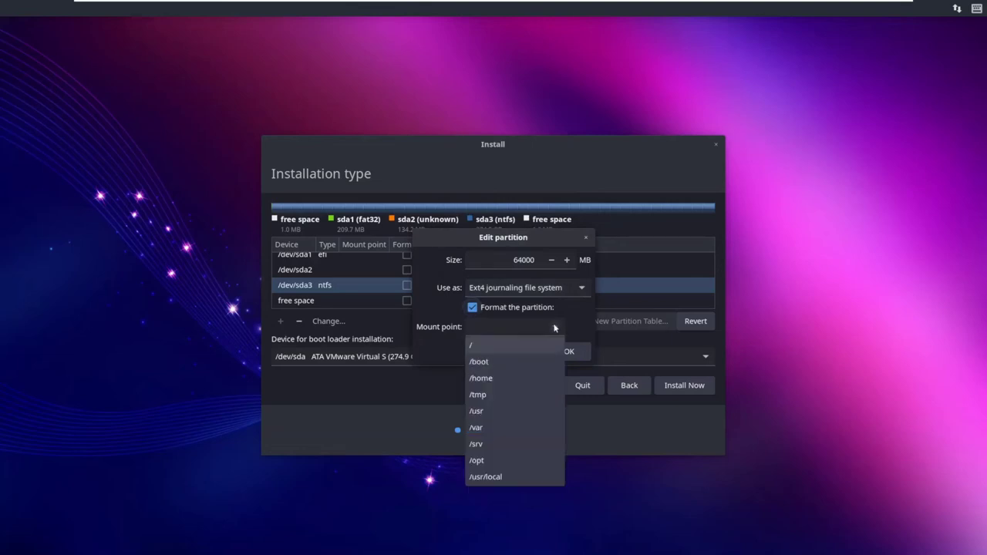
left_click(481, 345)
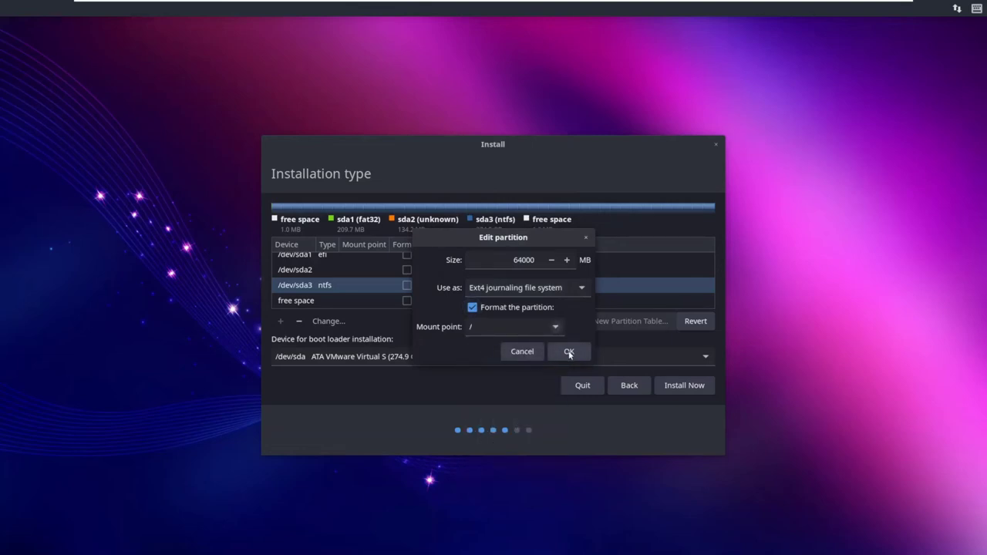
left_click(523, 352)
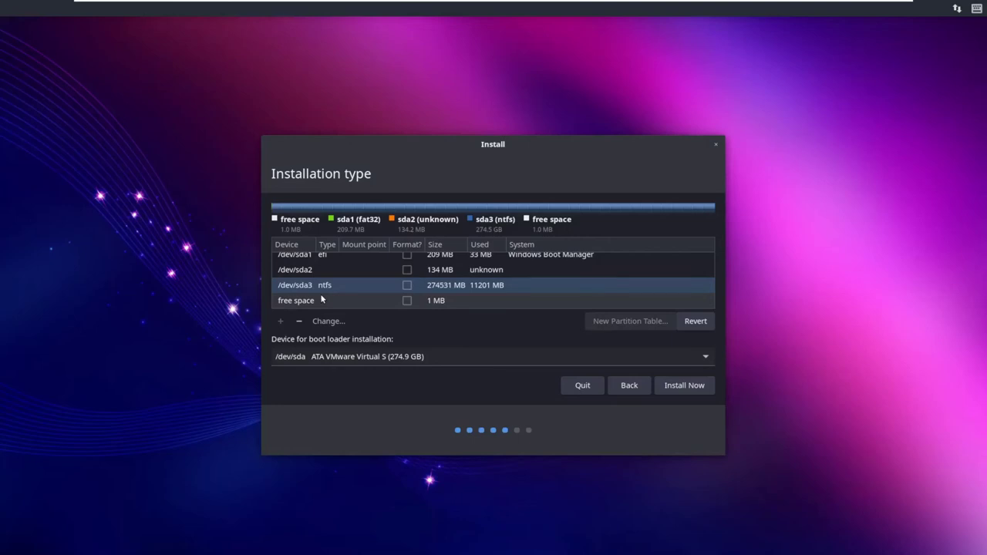
Step: Open Edit partition for /dev/sda3 from its context menu, cancel, then reopen it via Change...
scroll(324, 286, "up", 2)
scroll(325, 287, "down", 2)
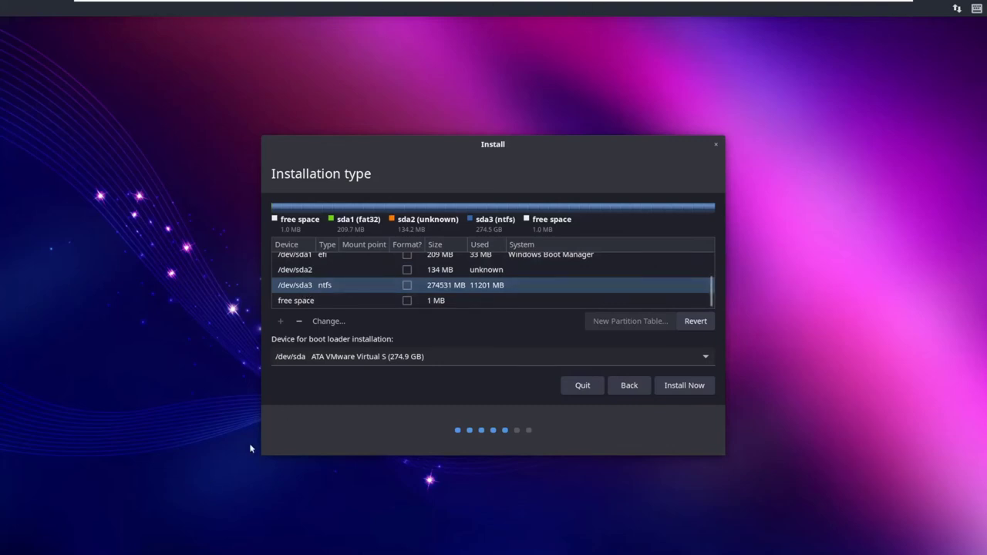
right_click(325, 287)
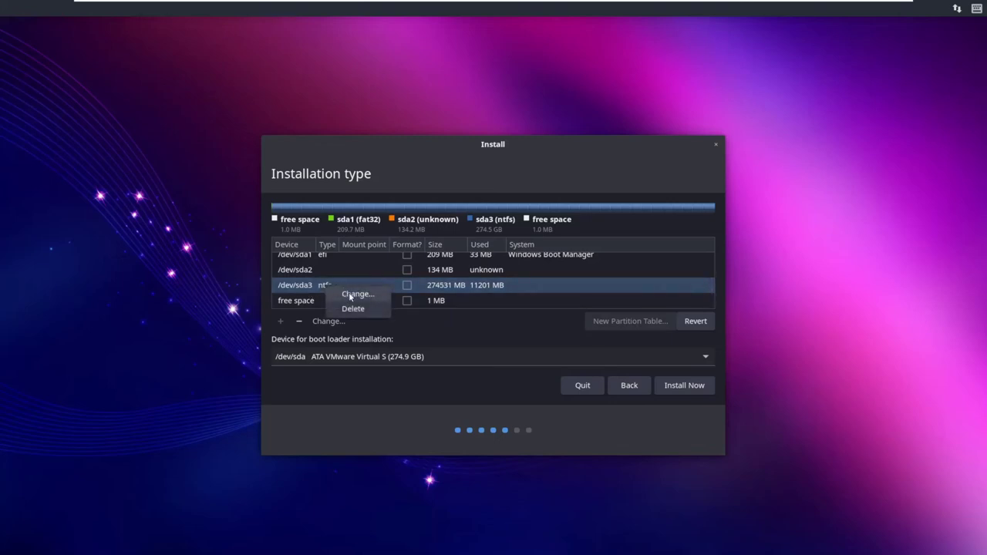
left_click(323, 293)
right_click(341, 291)
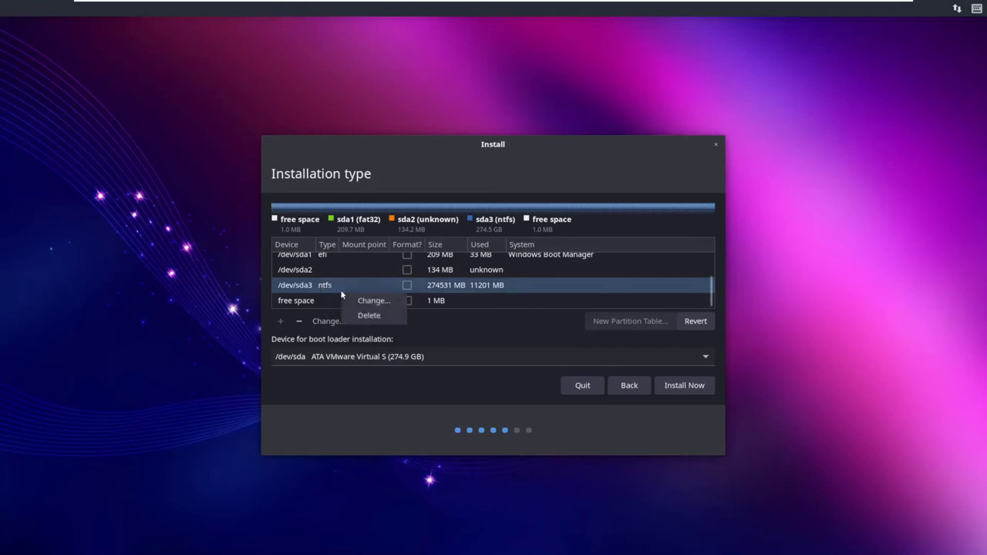
left_click(364, 302)
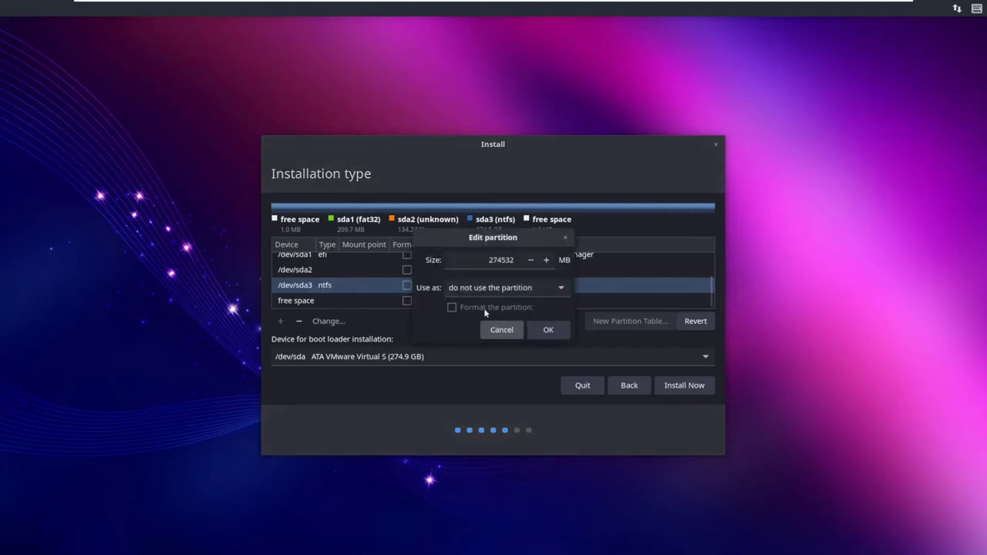
left_click(501, 331)
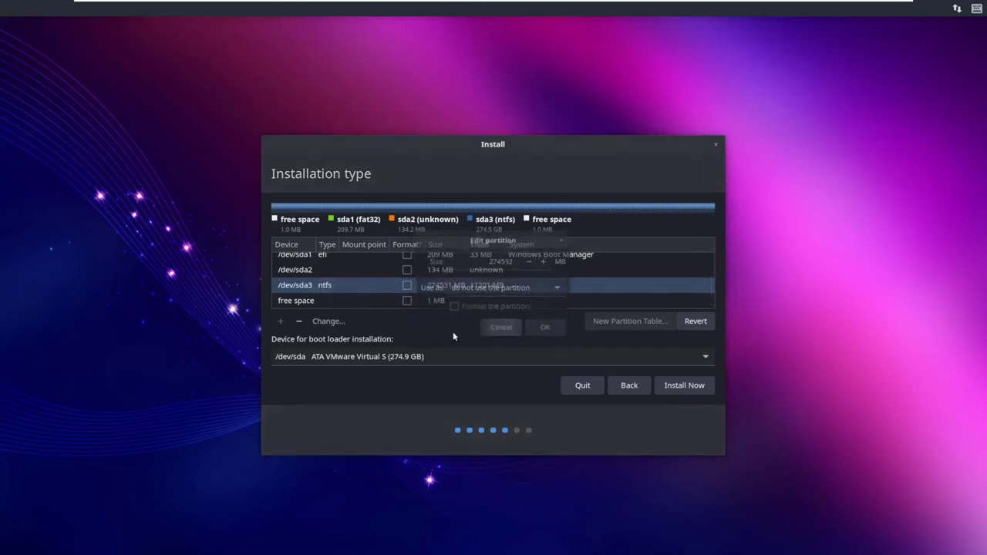
left_click(327, 321)
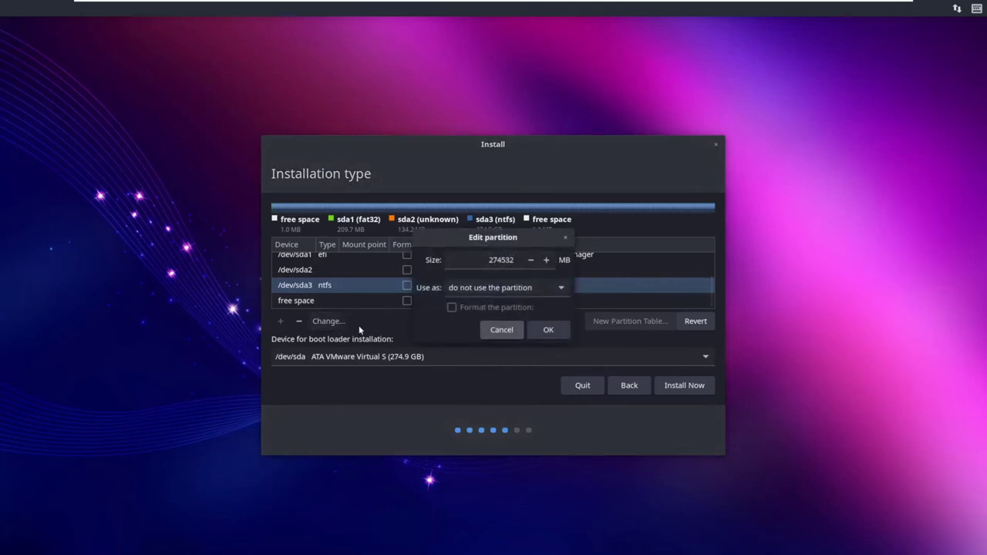
Step: Resize /dev/sda3 to 64000 MB as a formatted Ext4 partition mounted at /
left_click(486, 262)
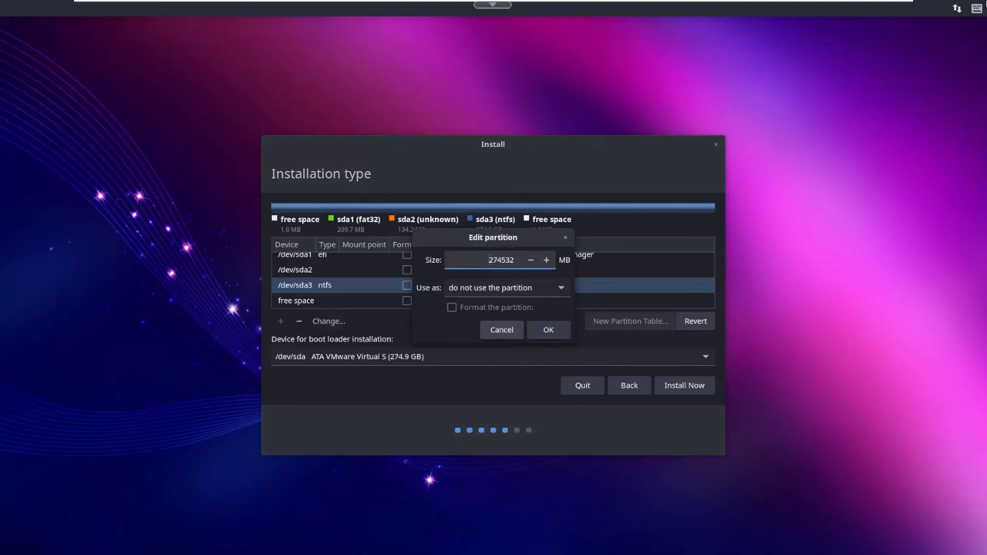
key("Delete")
key("Delete")
key("Delete")
key("Delete")
key("Delete")
key("Delete")
type("64000")
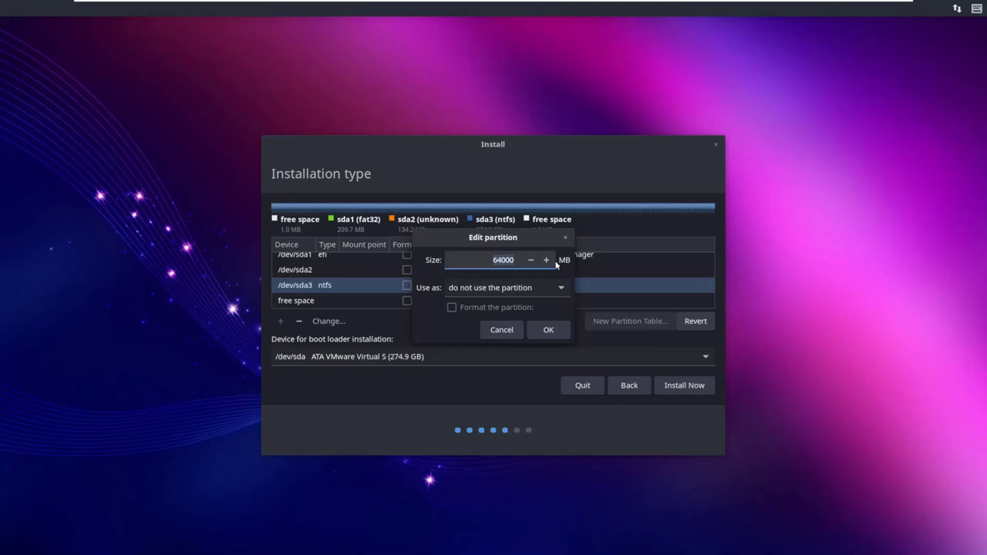
left_click(469, 289)
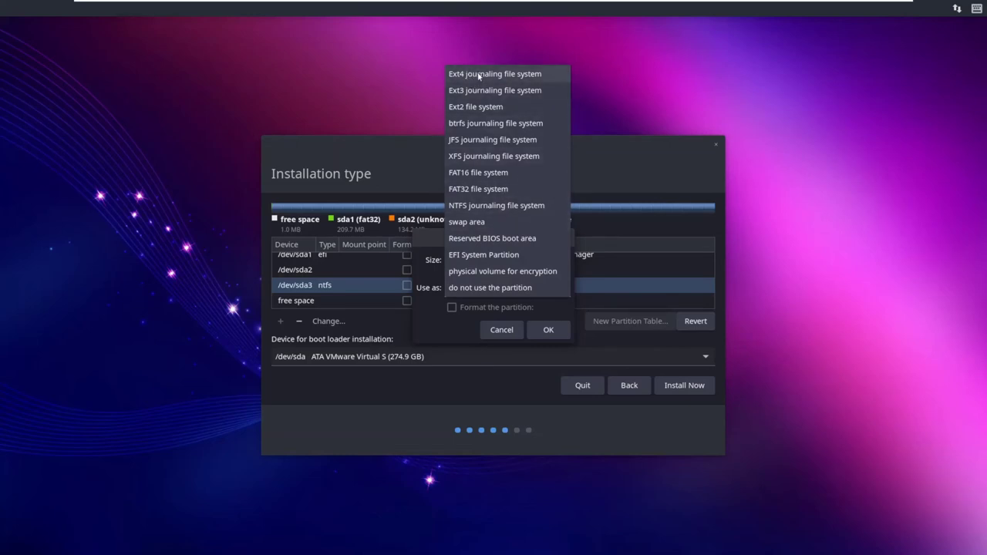
left_click(478, 75)
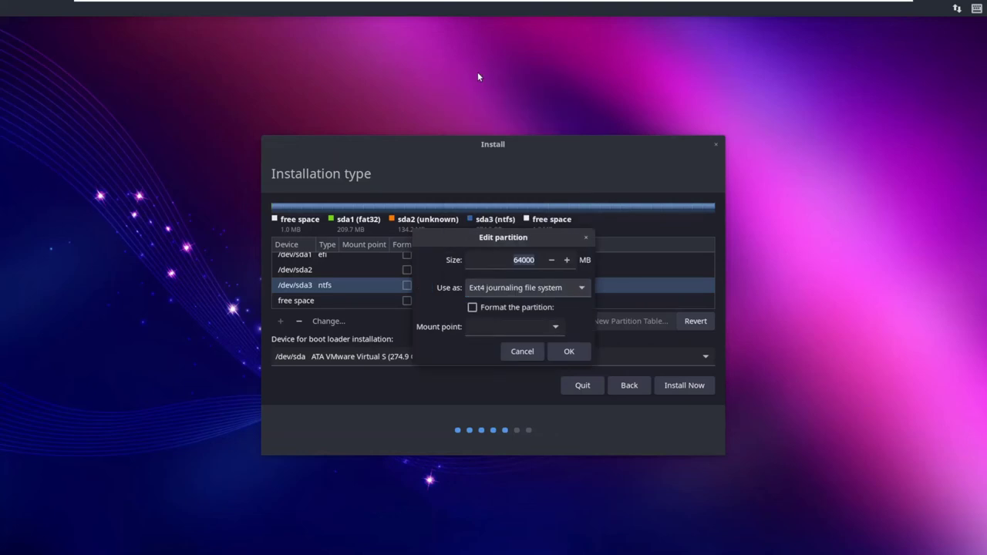
left_click(472, 307)
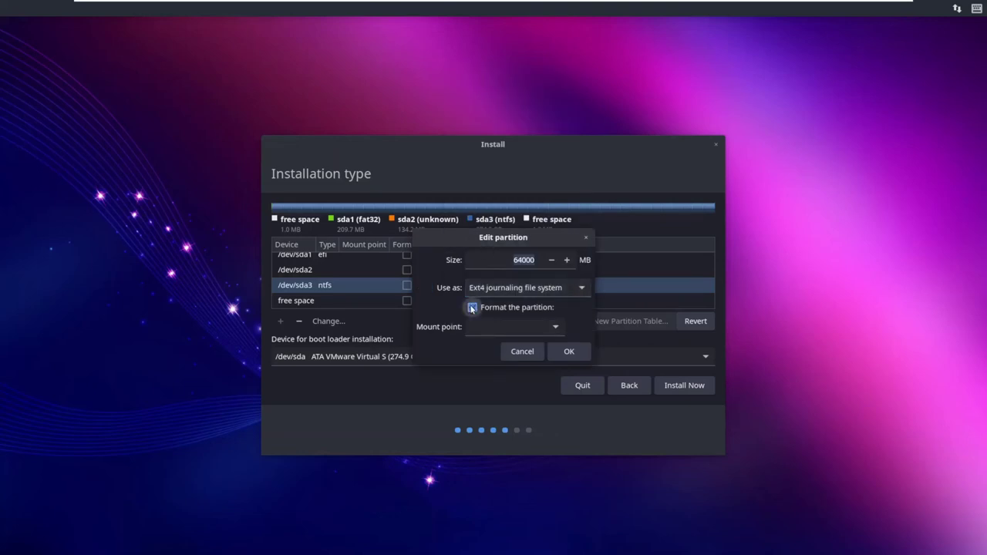
left_click(554, 327)
left_click(476, 348)
left_click(570, 351)
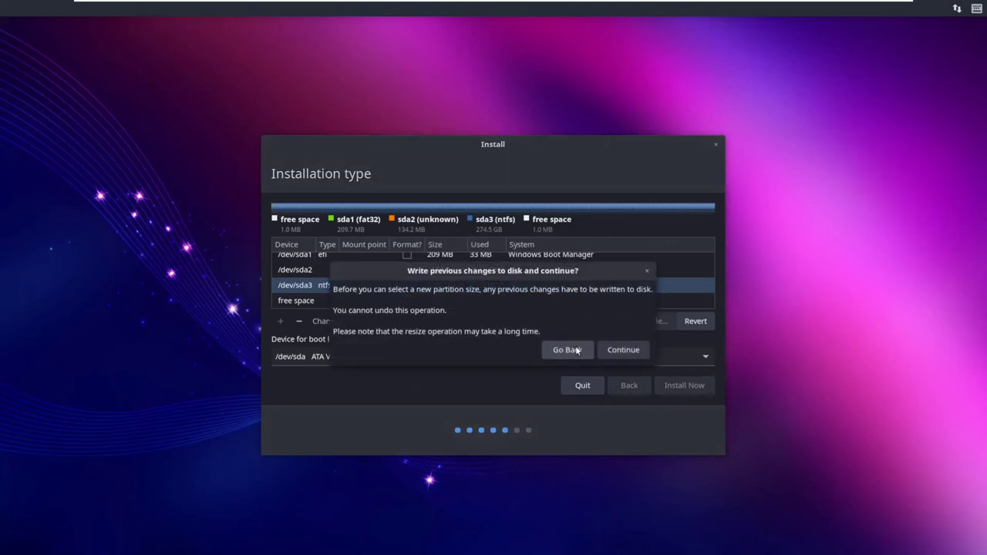
Step: Confirm writing the resize to disk, then select the new 64000 MB ext4 /dev/sda3 row
left_click(621, 350)
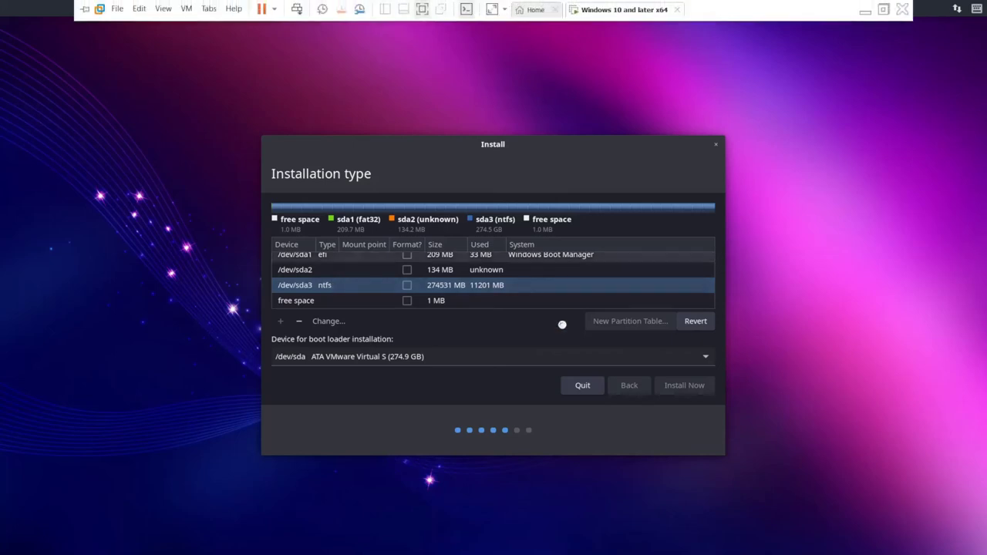
left_click(401, 286)
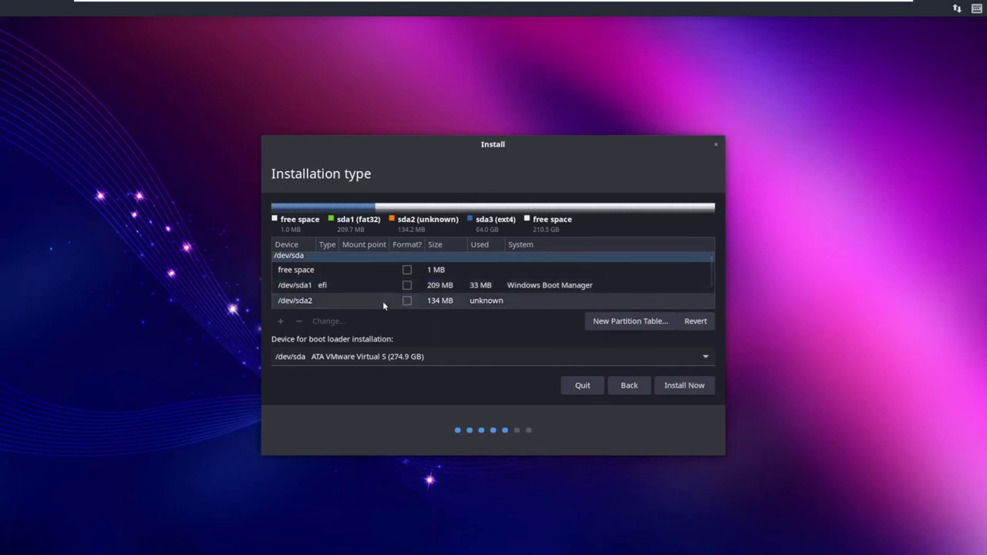
scroll(381, 285, "down", 2)
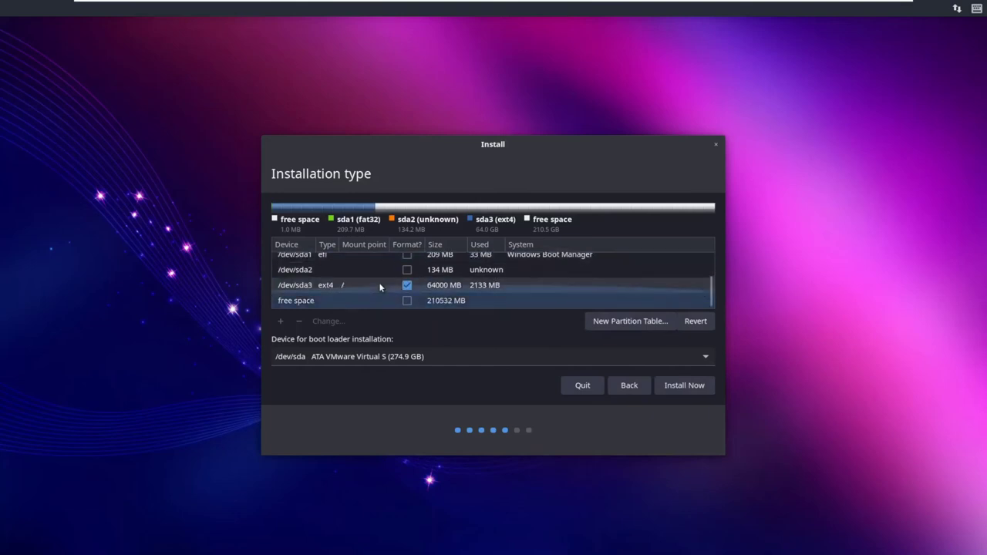
left_click(303, 287)
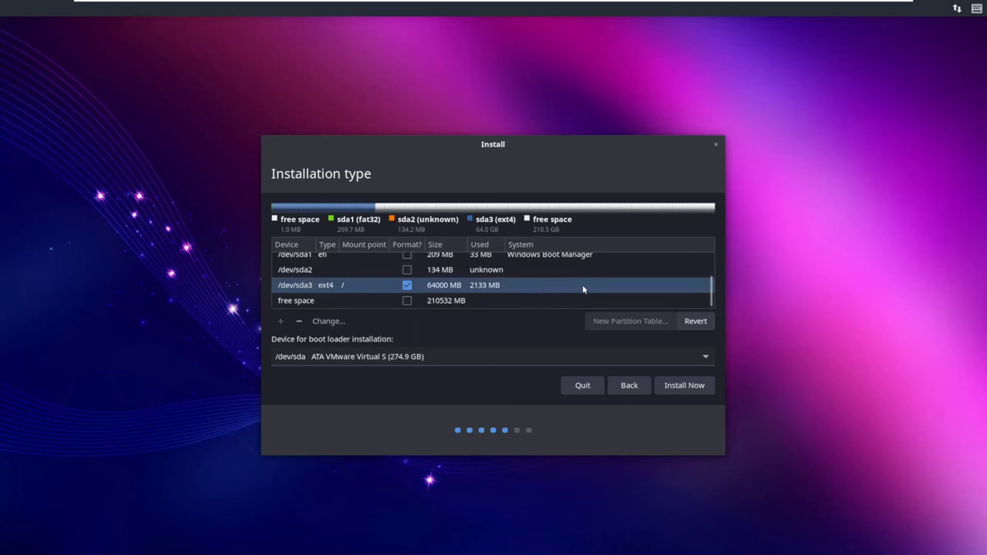
Step: Choose Install Now with the 64000 MB ext4 root layout to reach Where are you?
left_click(695, 387)
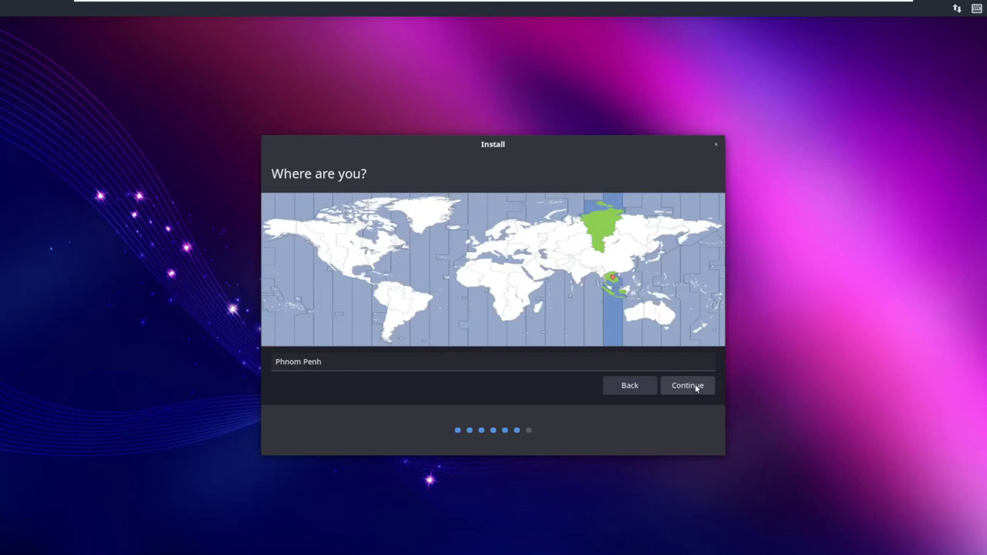
Step: Search 'hanoi', pick Hanoi (Hanoi, Vietnam) as the location, and continue
triple_click(348, 365)
type("ha")
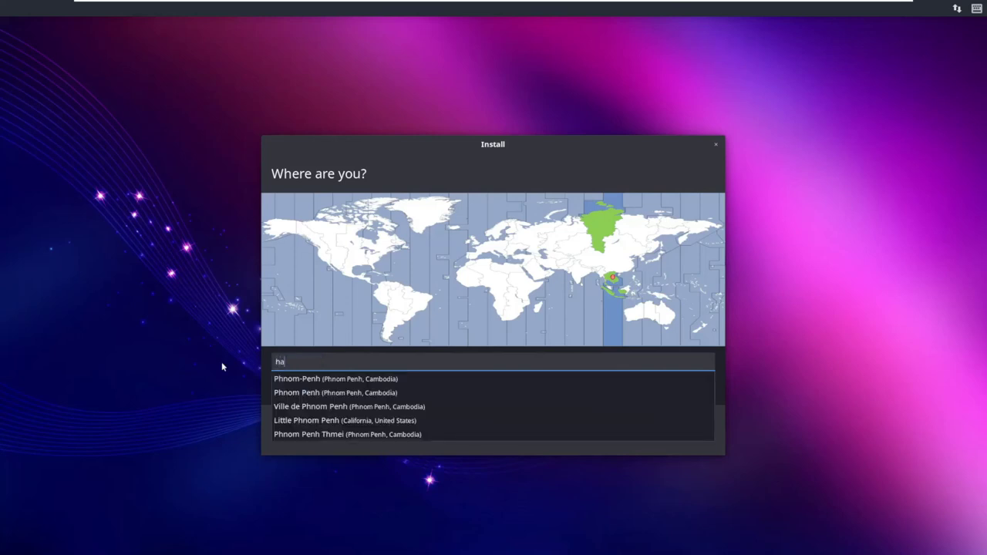
type("noi")
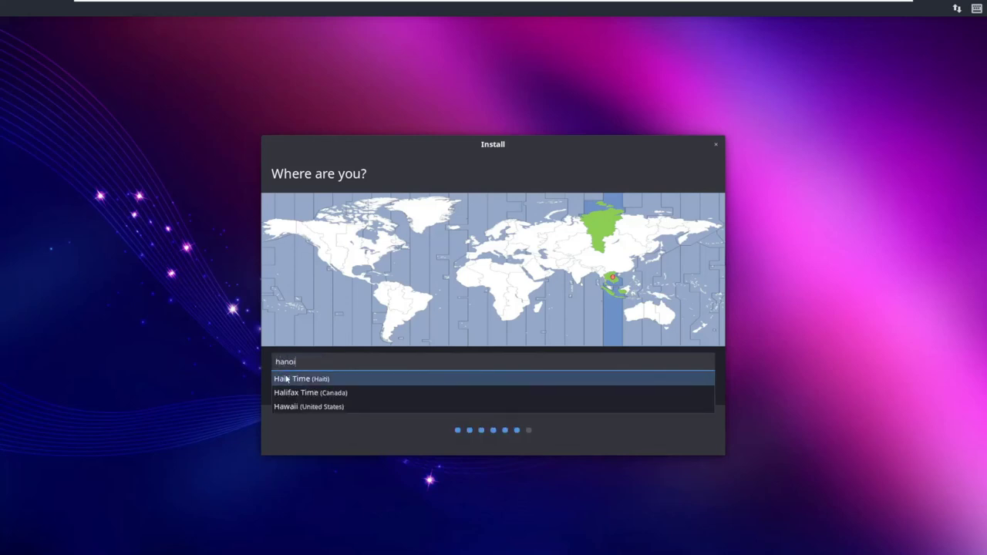
key("Escape")
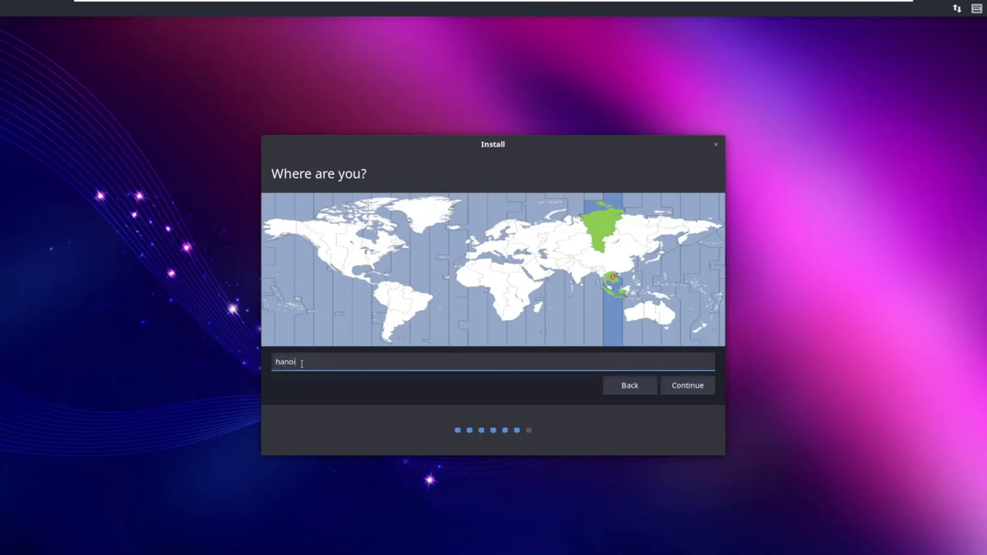
double_click(303, 364)
type("h")
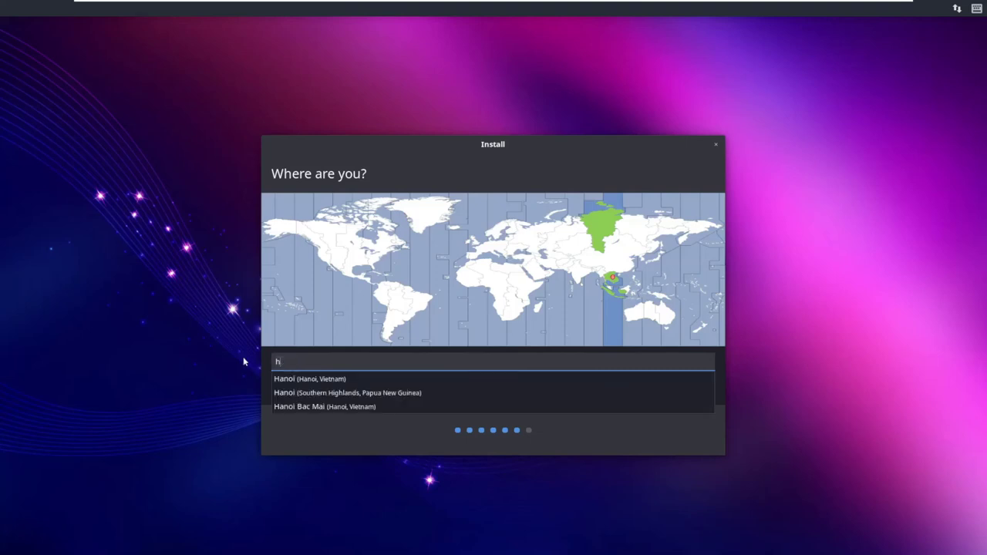
type("a no")
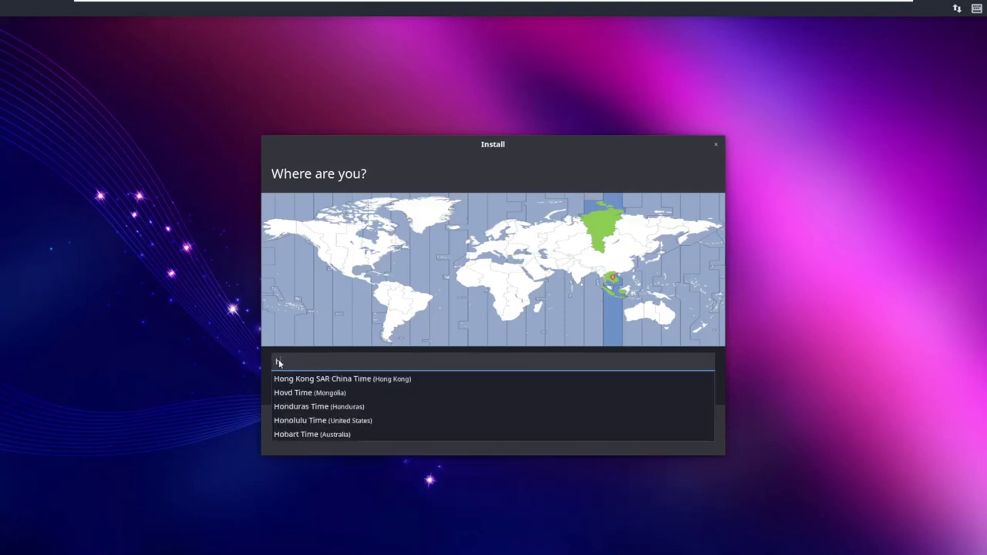
type("ioj")
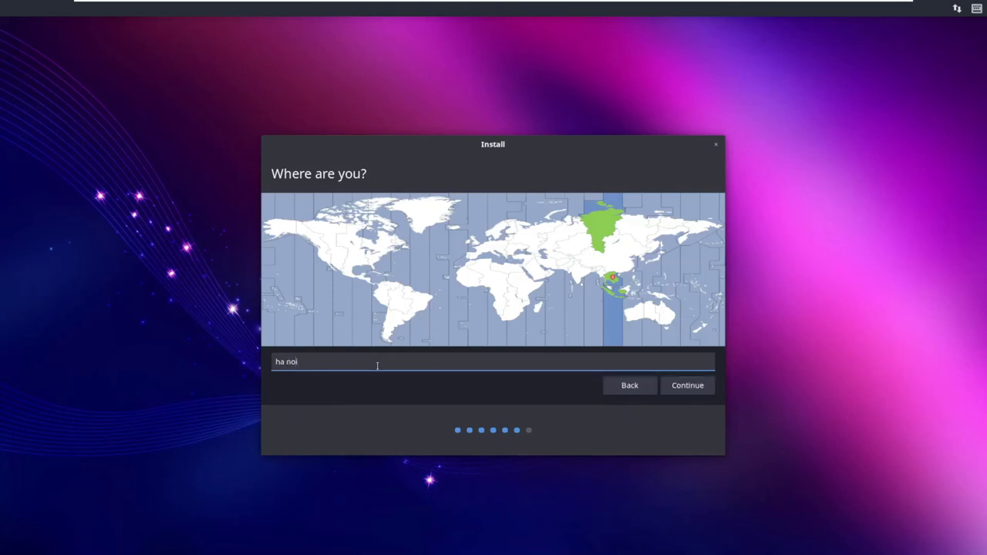
key("BackSpace")
key("BackSpace")
key("BackSpace")
key("BackSpace")
type("noi")
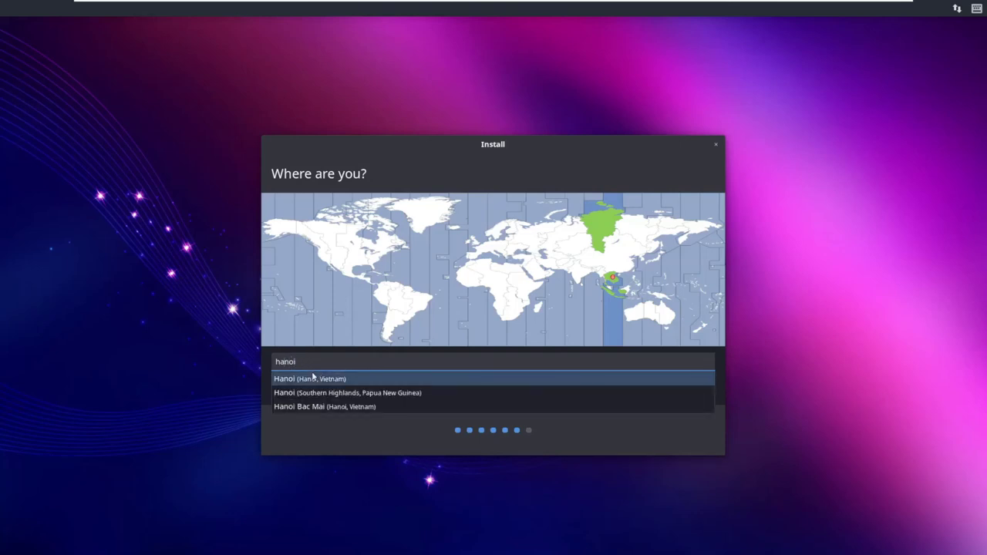
left_click(306, 381)
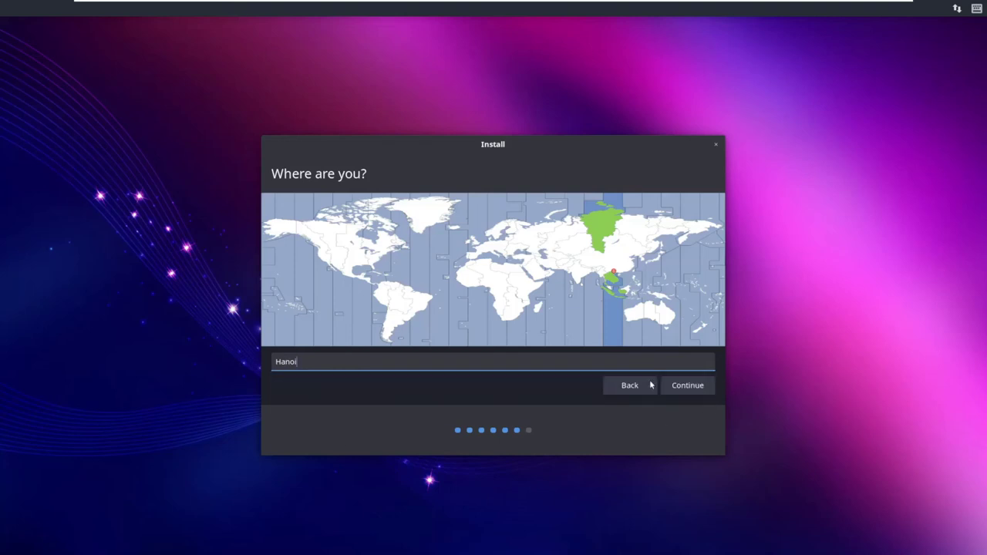
left_click(687, 385)
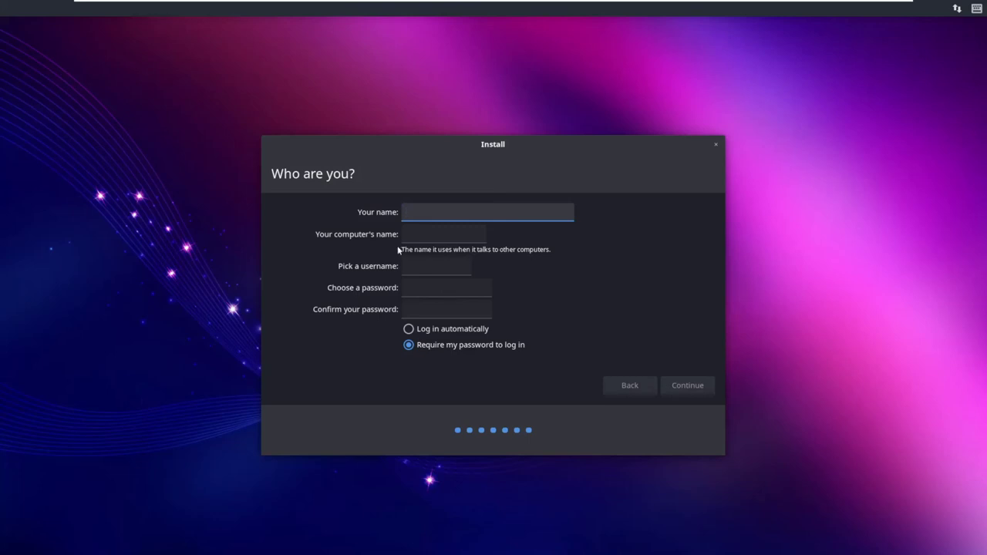
Step: Enter the user's name in 'Your name' so the computer name and username auto-fill
type("nhdliu")
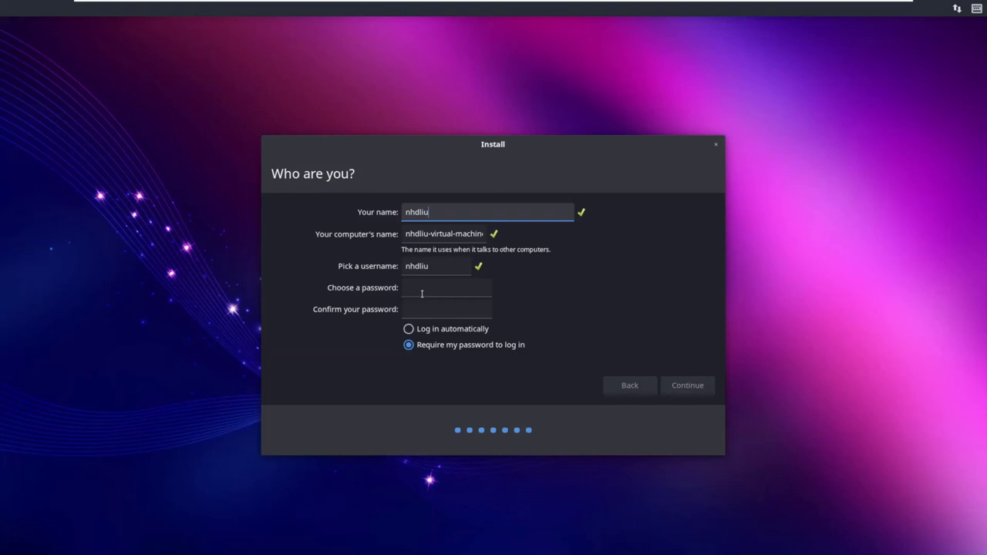
Step: Enter and confirm the account password, keeping 'Require my password to log in' selected
left_click(423, 288)
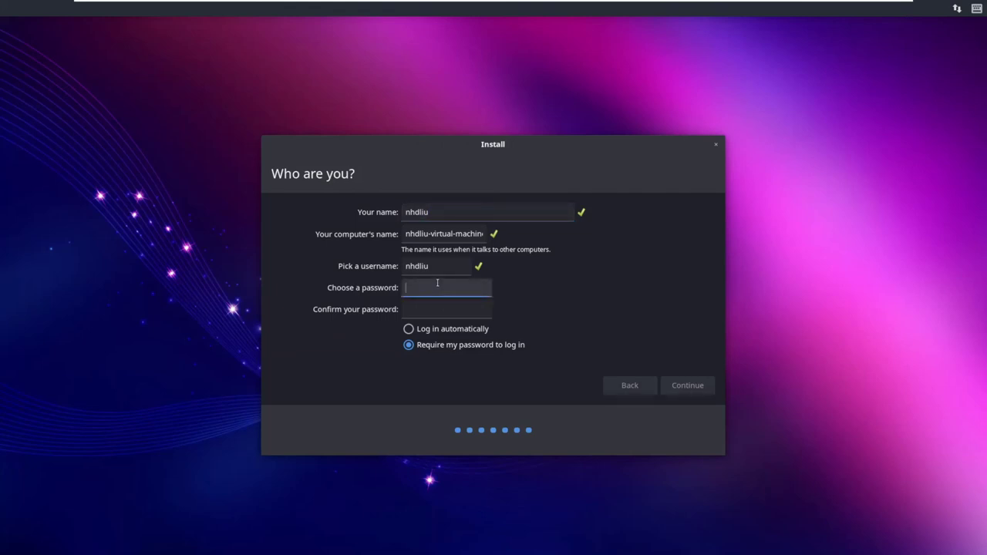
type("12345678")
left_click(424, 301)
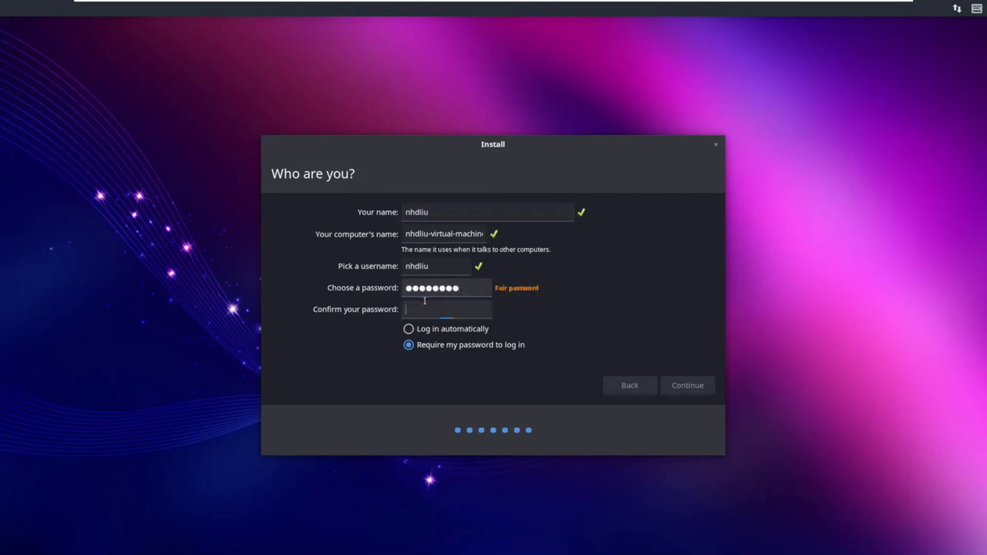
type("1234567")
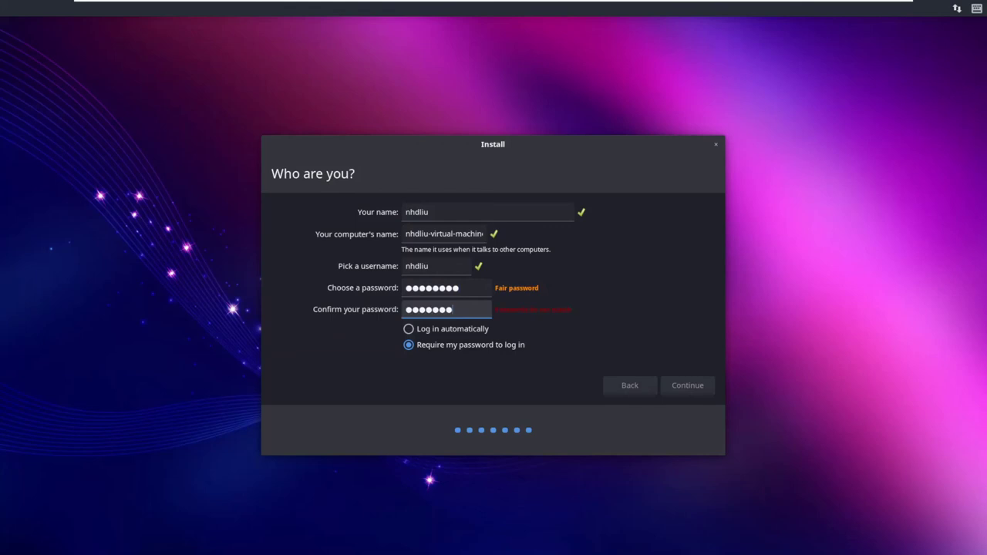
type("8")
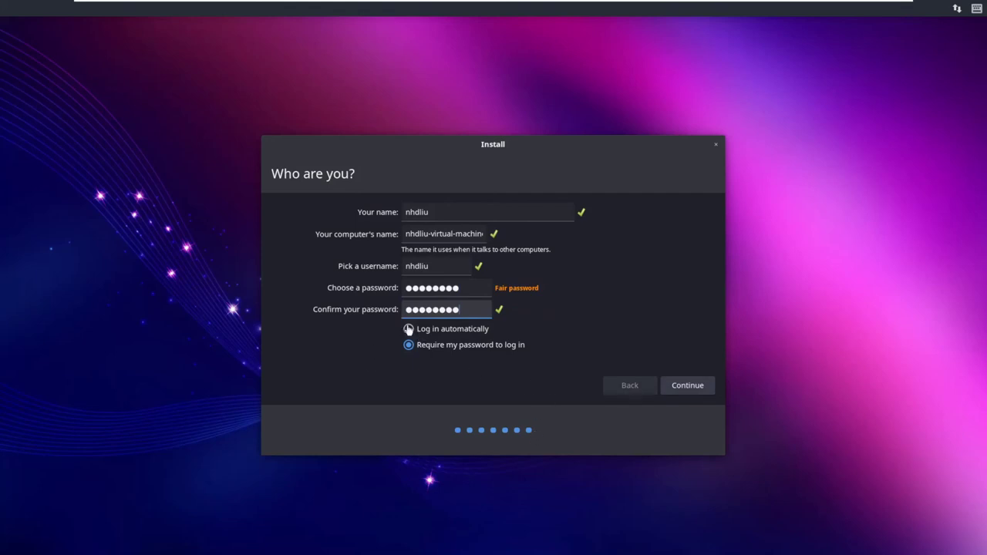
left_click(409, 329)
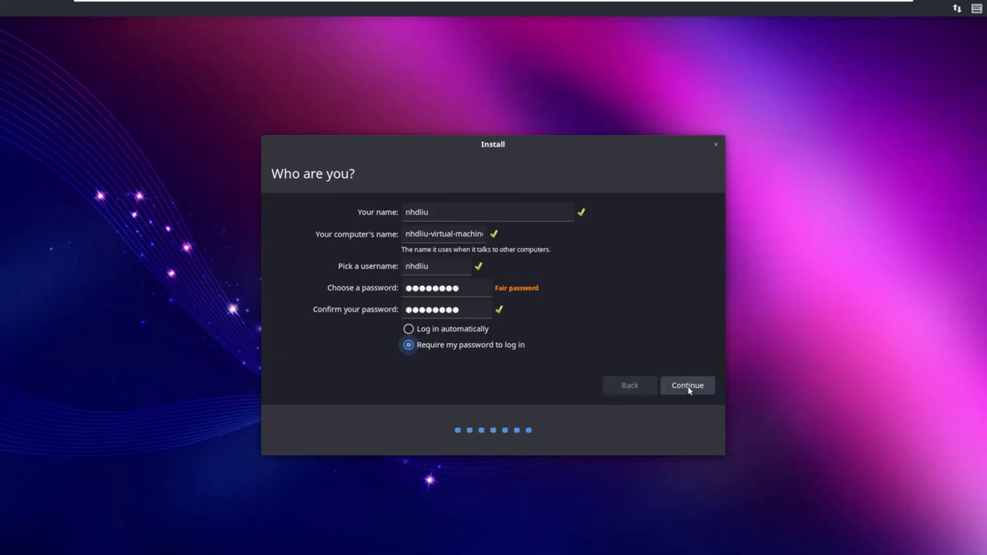
Step: Continue to begin copying files, then minimize the VMware window to the host desktop
left_click(688, 385)
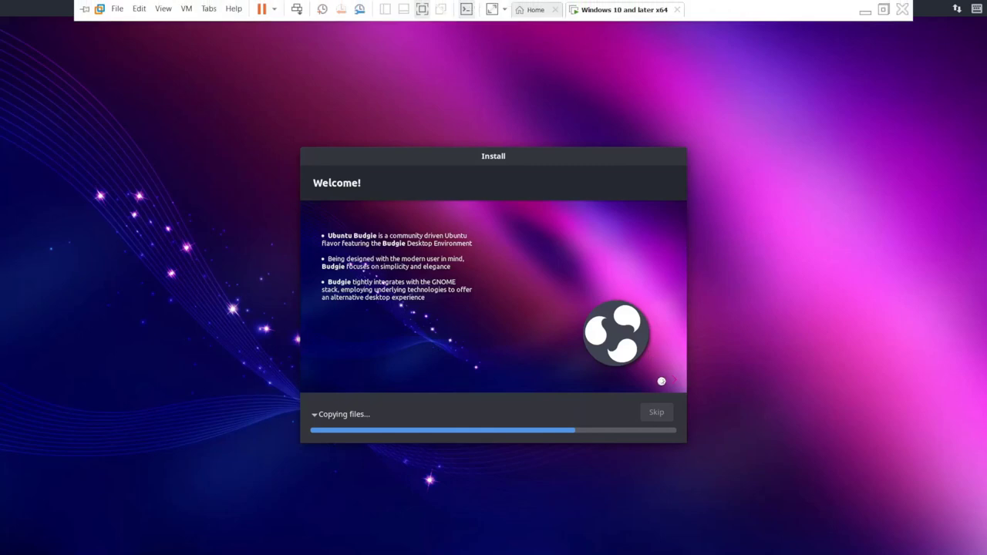
mouse_move(493, 5)
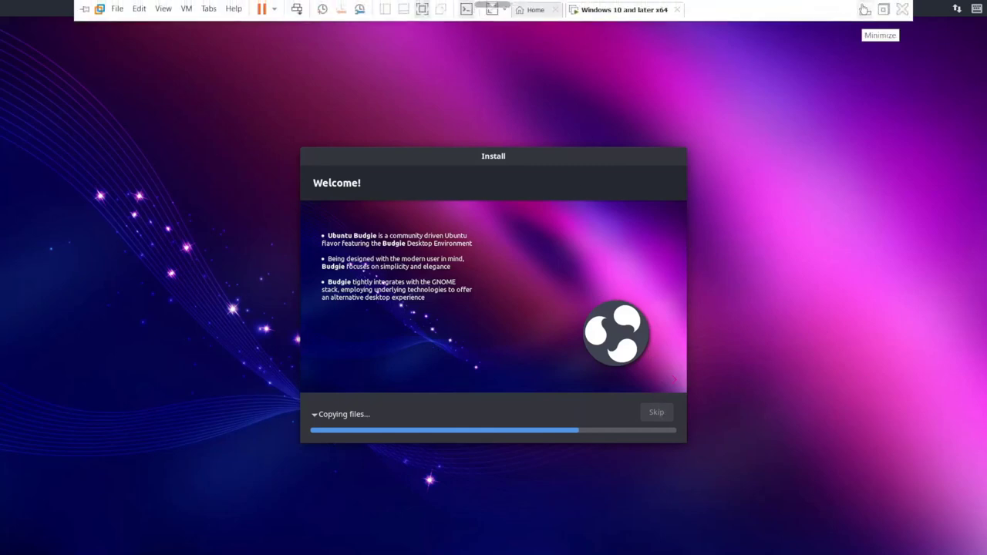
left_click(864, 9)
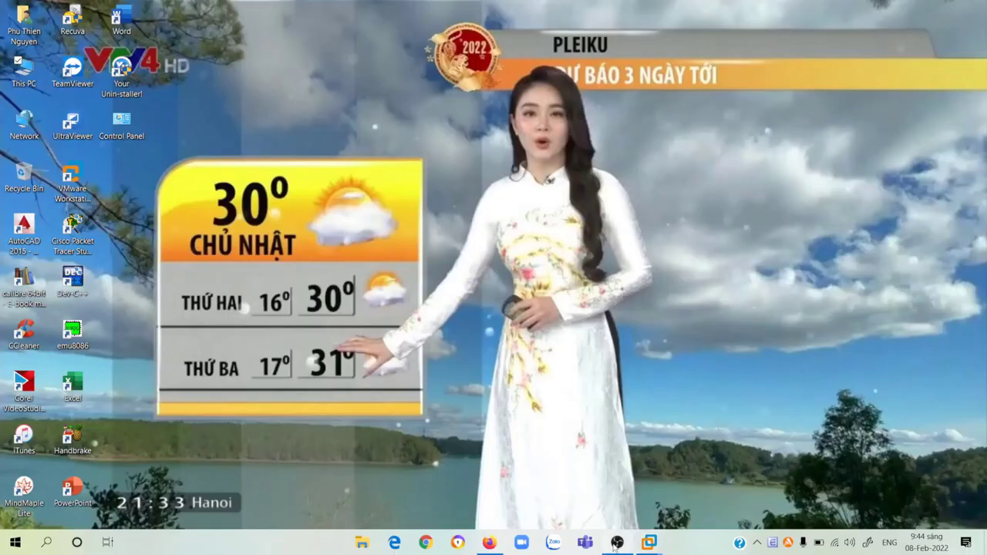
Step: Restore the 'Windows 10 and later x64' VM window from the taskbar to see Installation Complete
left_click(648, 542)
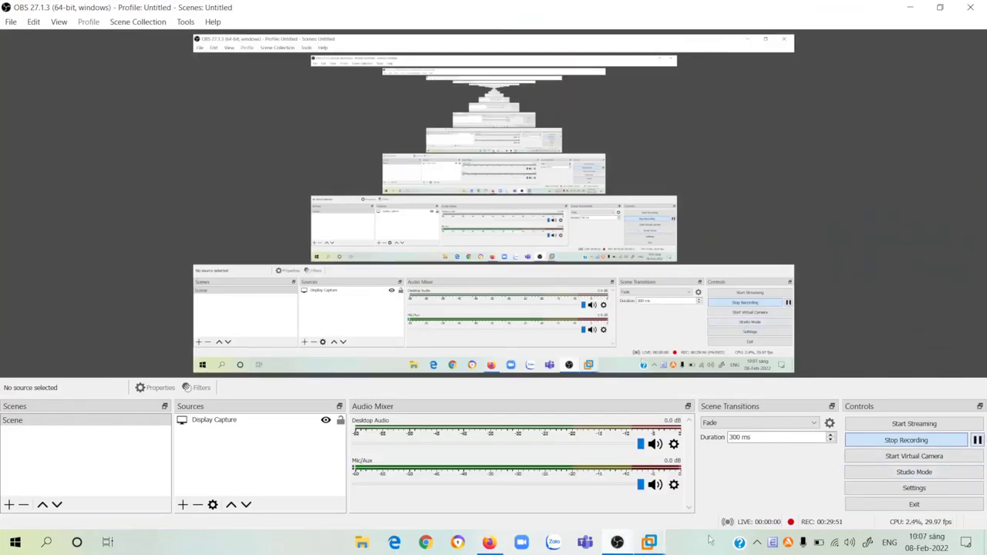
mouse_move(649, 542)
left_click(691, 476)
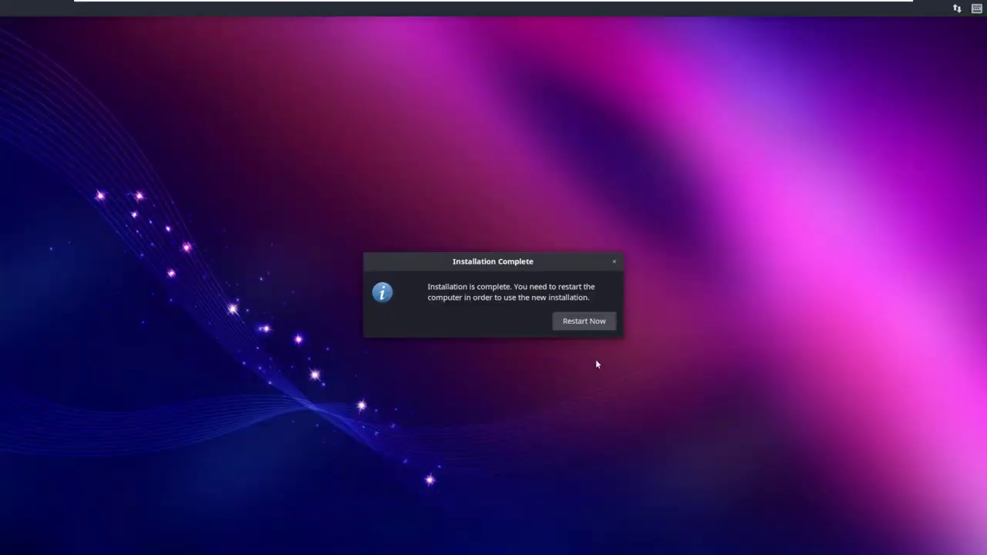
Step: Choose Restart Now, toggle VMware full screen off and back on, and confirm the remove-medium prompt
left_click(567, 322)
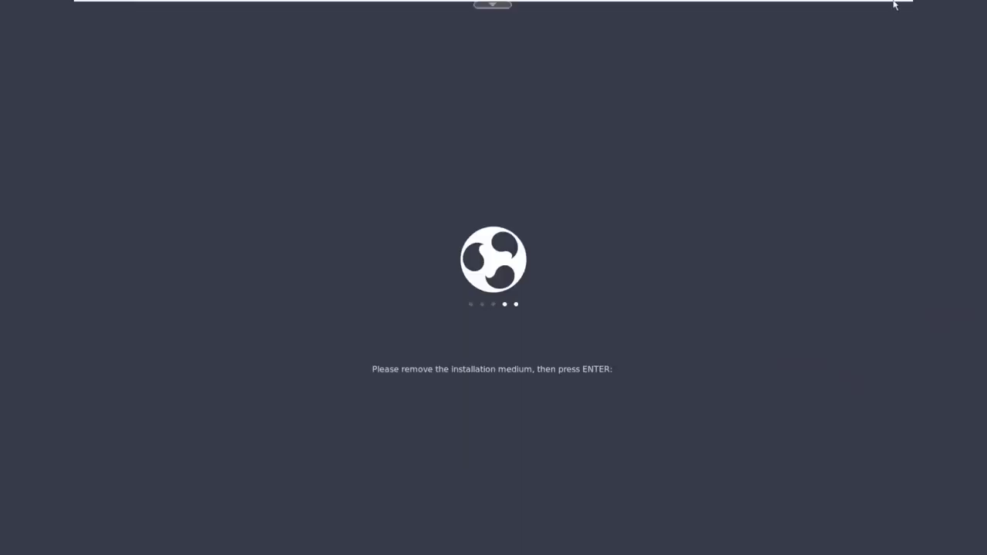
mouse_move(653, 2)
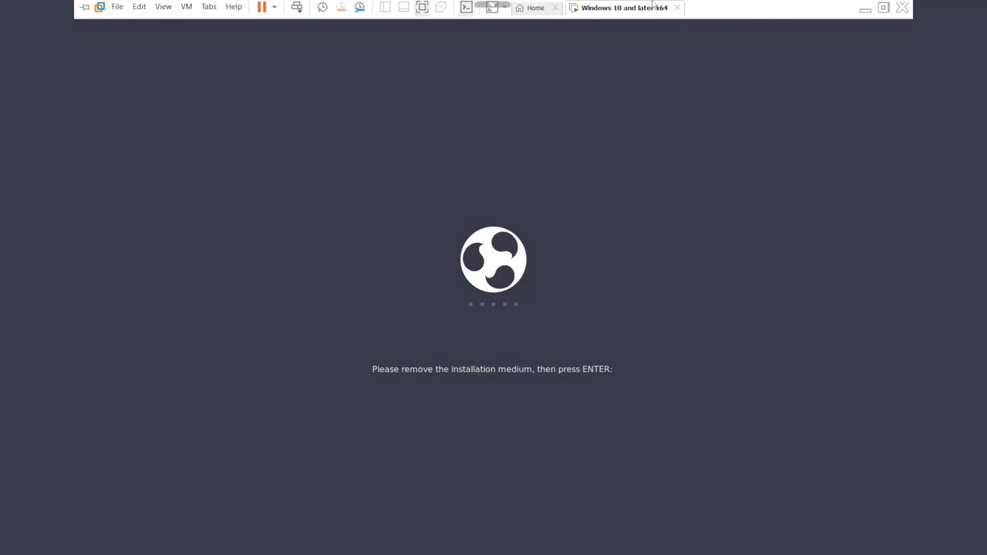
left_click(901, 8)
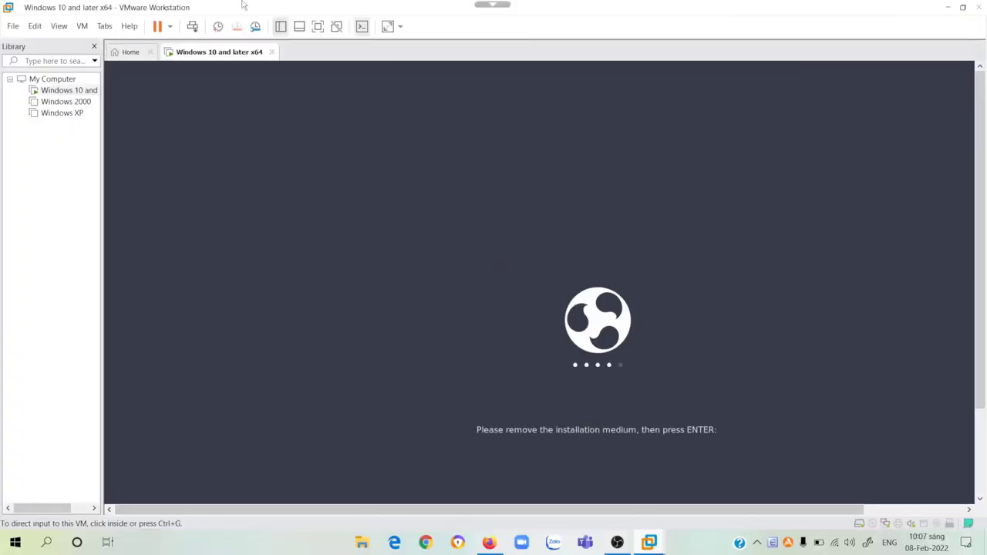
left_click(317, 27)
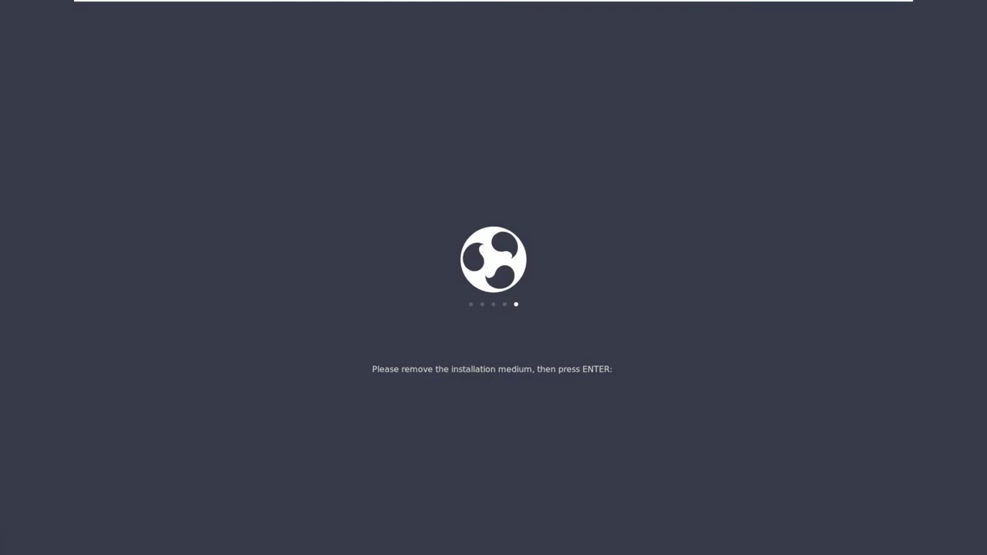
key("Return")
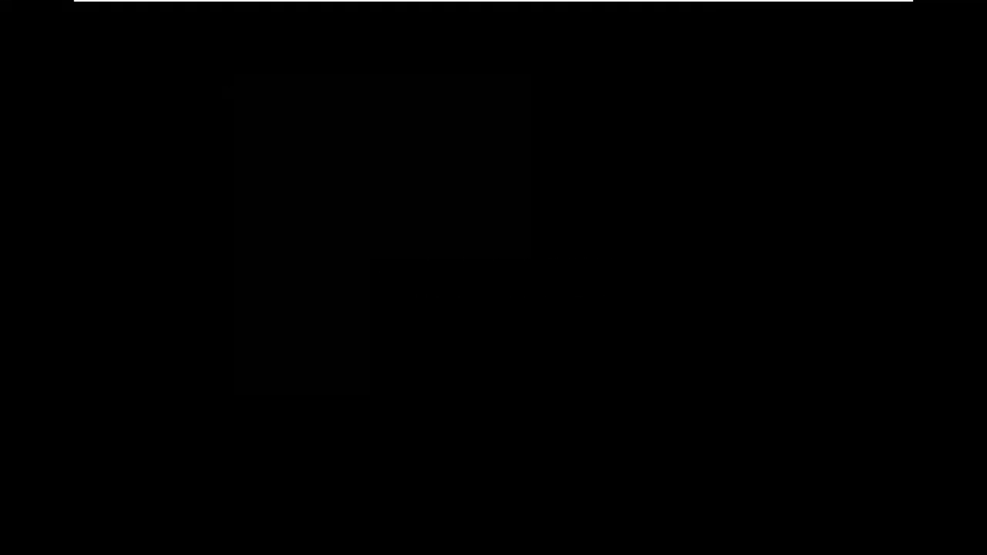
Step: Check the GRUB entries (Ubuntu, Windows Boot Manager, UEFI Firmware Settings), then boot Ubuntu
key("Down")
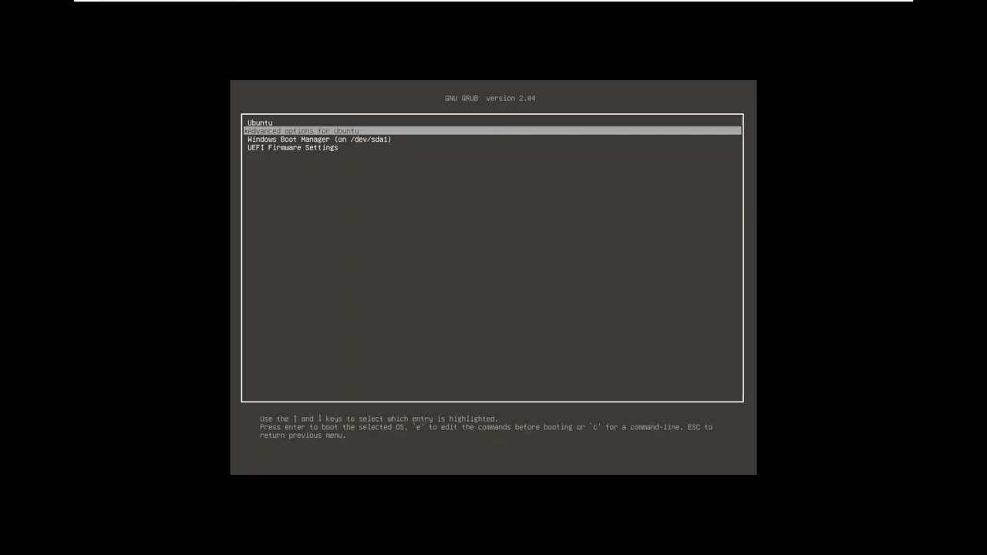
key("Up")
key("Down")
key("Down")
key("Down")
key("Up")
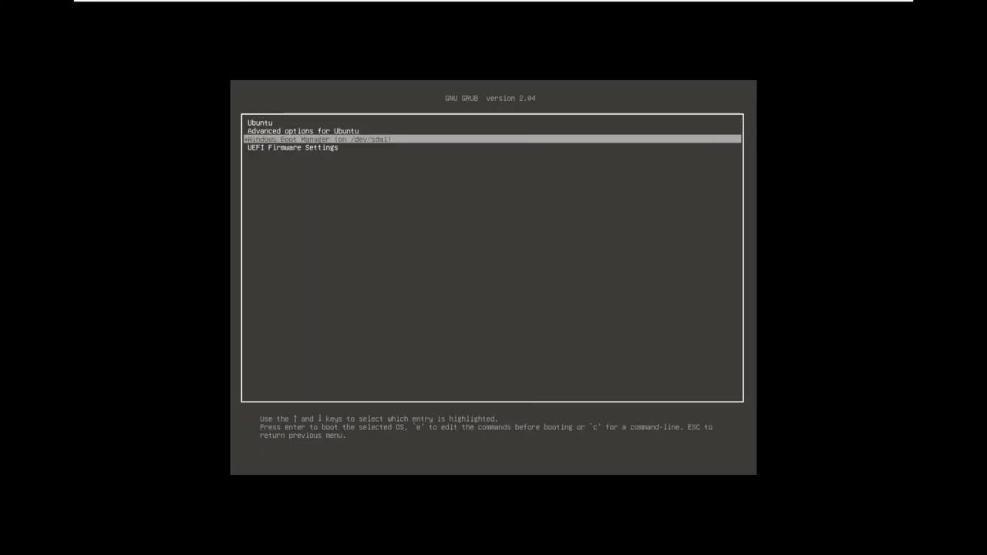
key("Up")
key("Up")
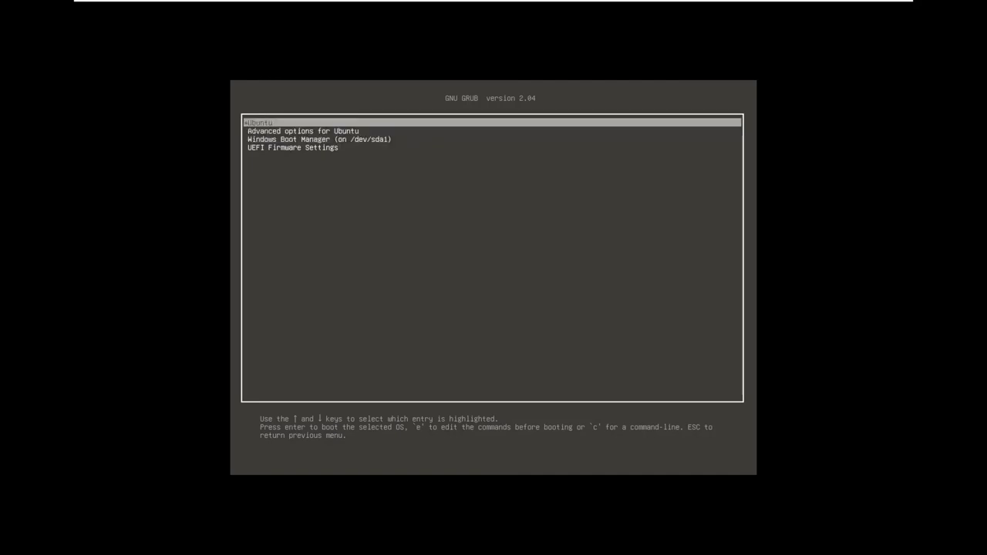
key("Return")
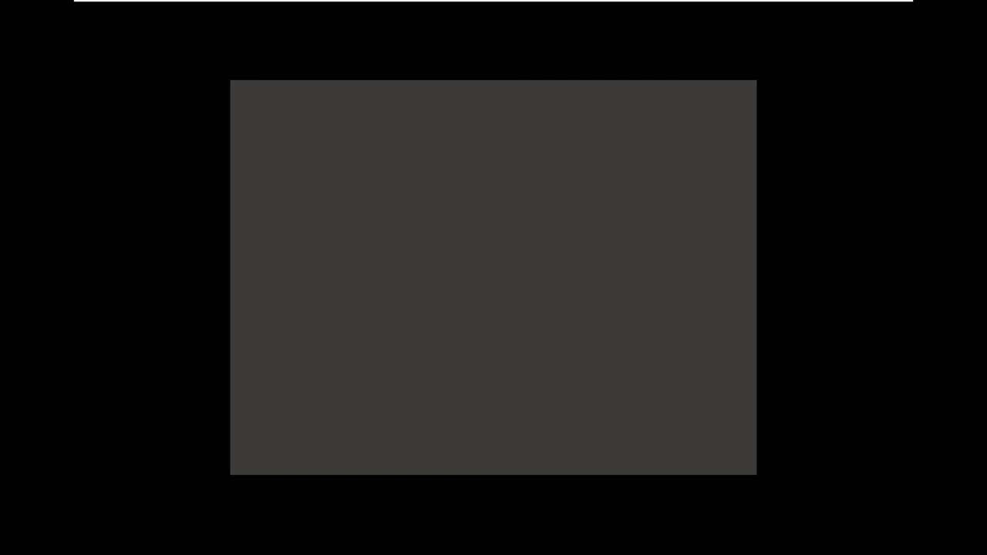